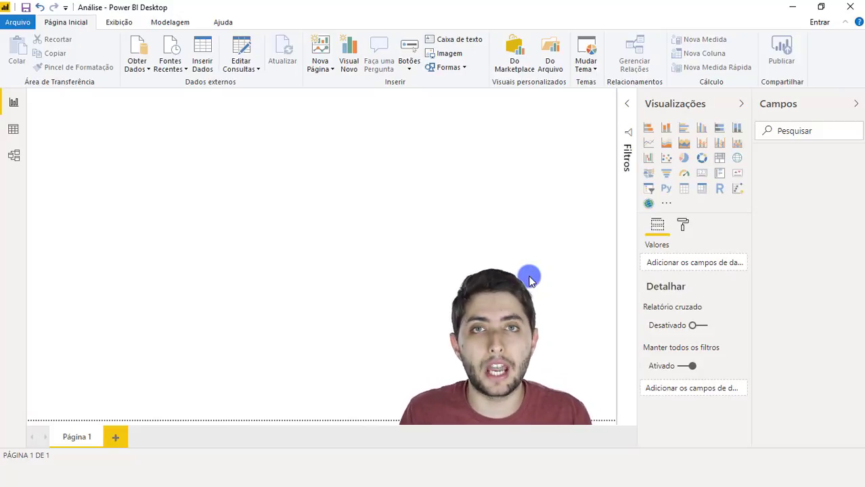
# Switch to the 11-03 folder in File Explorer and open the CadastroClientes workbook in Excel
pyautogui.click(324, 459)
pyautogui.click(286, 421)
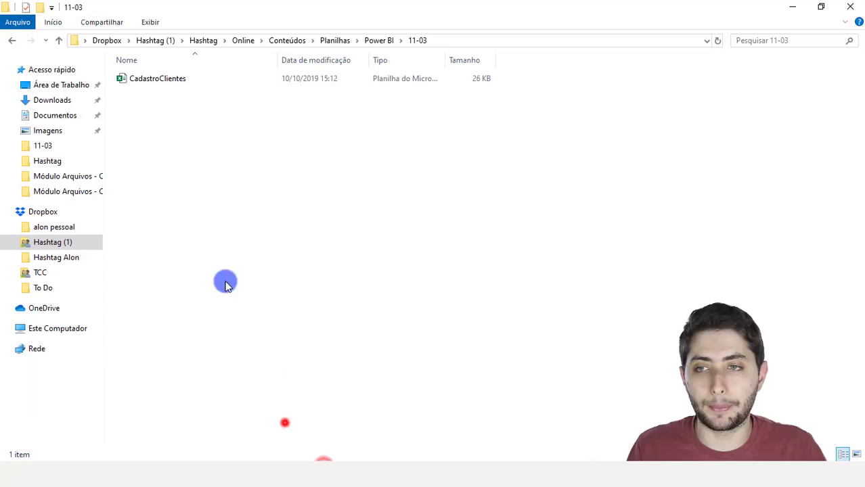
pyautogui.click(225, 87)
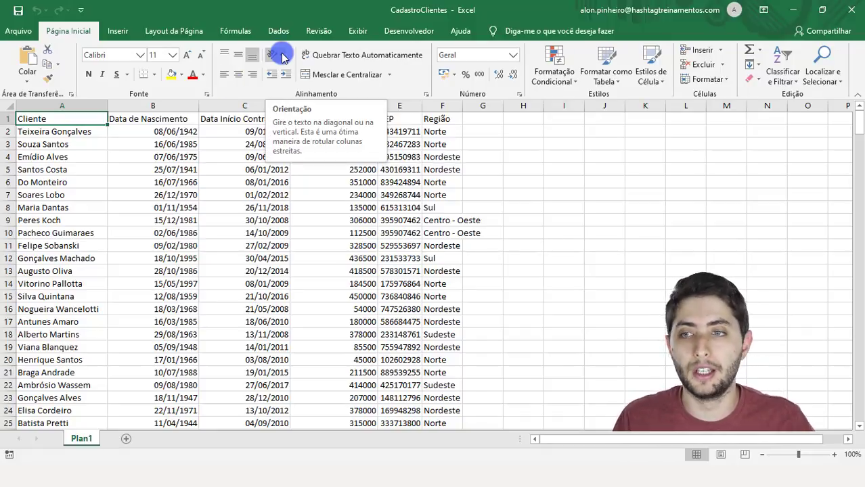
# Examine the Cliente, Data de Nascimento, Data Início Contrato, Valor Contrato Anual and CEP columns of the Plan1 sheet
pyautogui.click(49, 105)
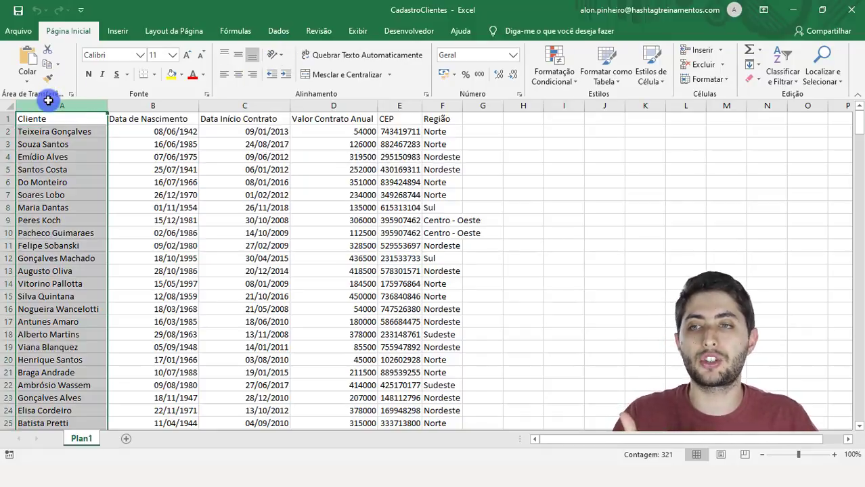
pyautogui.click(164, 103)
pyautogui.click(228, 105)
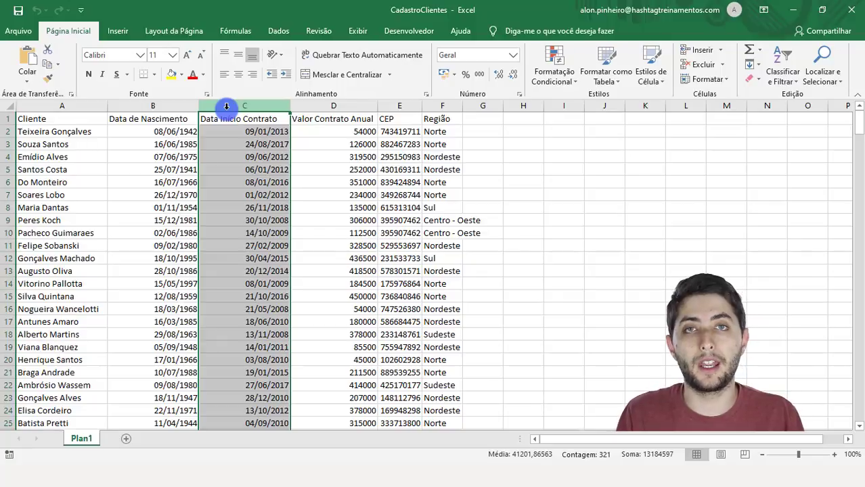
pyautogui.click(333, 105)
pyautogui.click(400, 102)
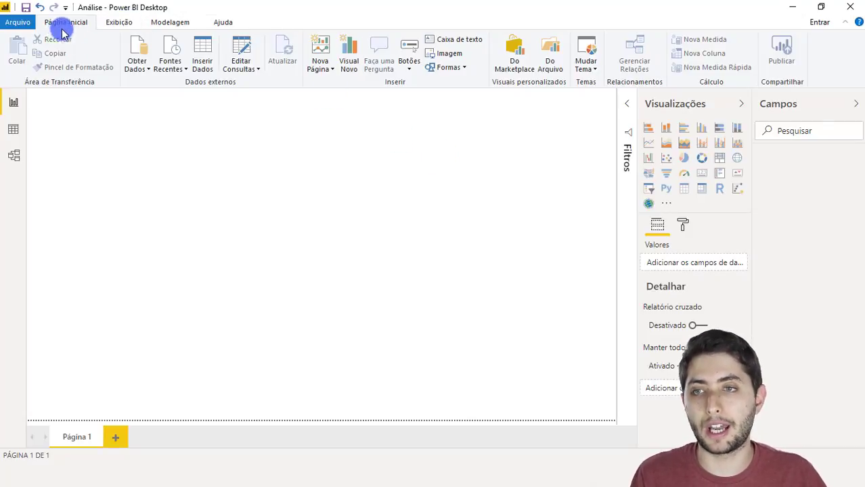
# Switch to Power BI Desktop and connect to the Excel workbook CadastroClientes in the 11-03 folder as a data source
pyautogui.click(139, 49)
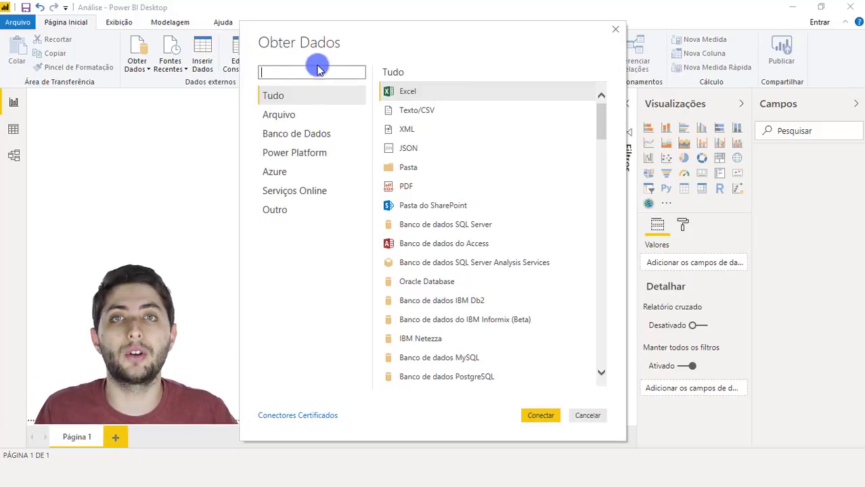
pyautogui.click(408, 93)
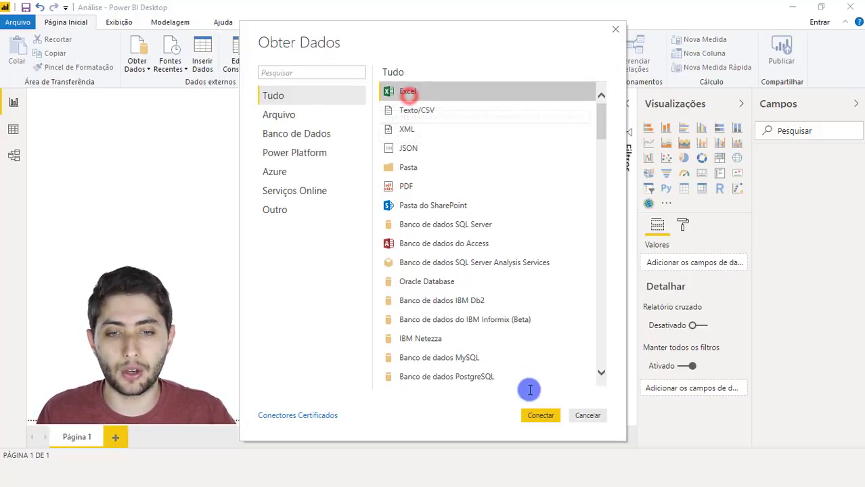
pyautogui.click(541, 414)
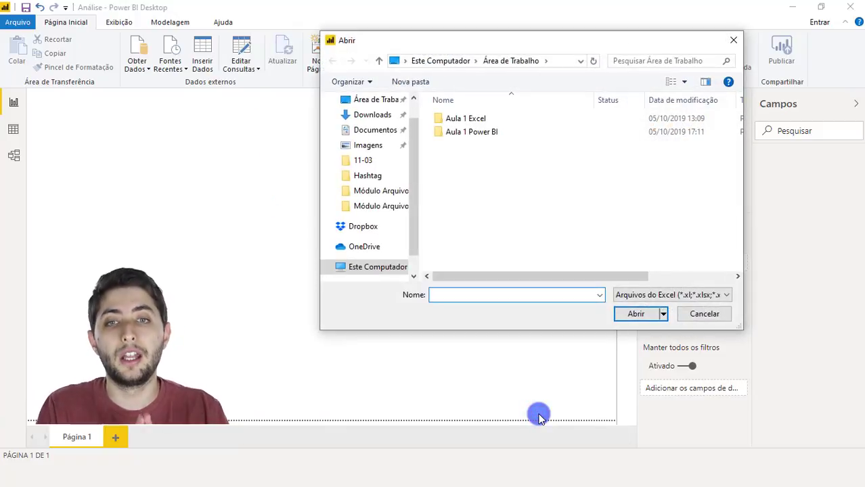
pyautogui.click(377, 163)
pyautogui.click(474, 119)
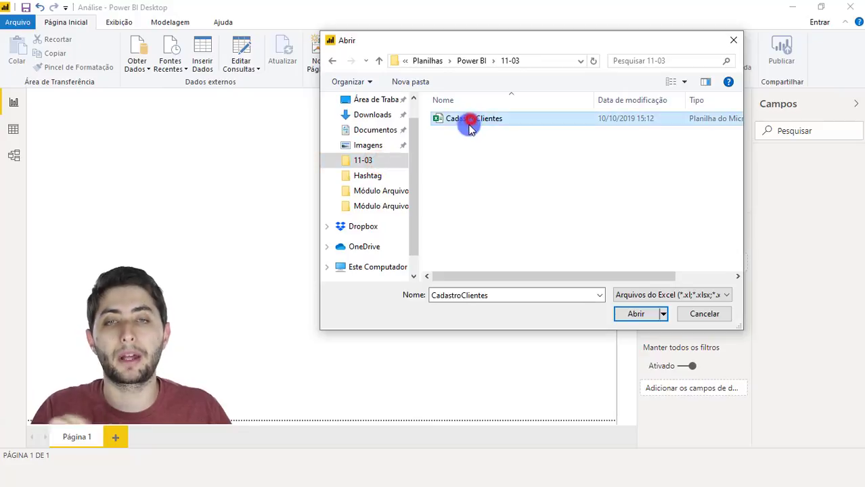
pyautogui.click(634, 318)
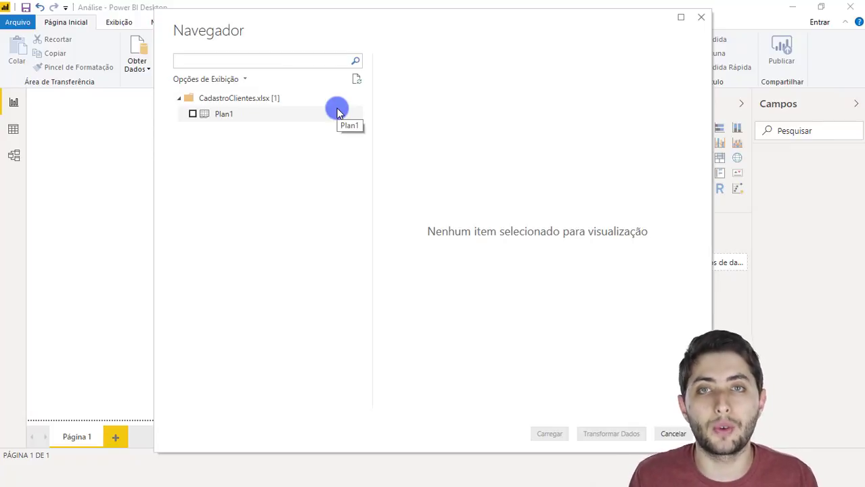
# Choose the Plan1 sheet for import and open it in Power Query Editor for transformation
pyautogui.click(194, 113)
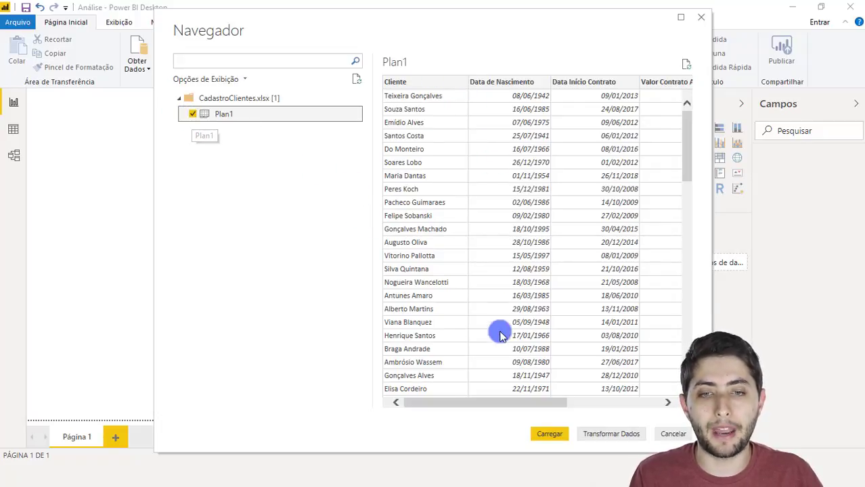
pyautogui.moveTo(477, 402); pyautogui.dragTo(440, 395)
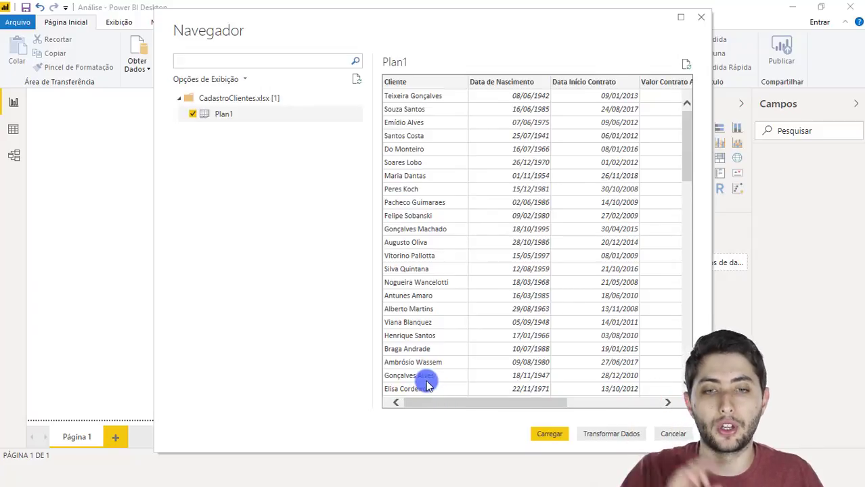
pyautogui.click(538, 435)
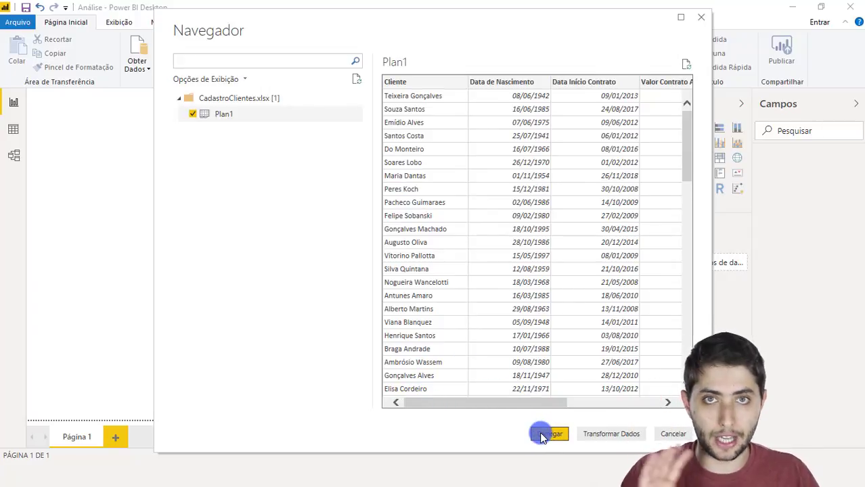
pyautogui.click(595, 433)
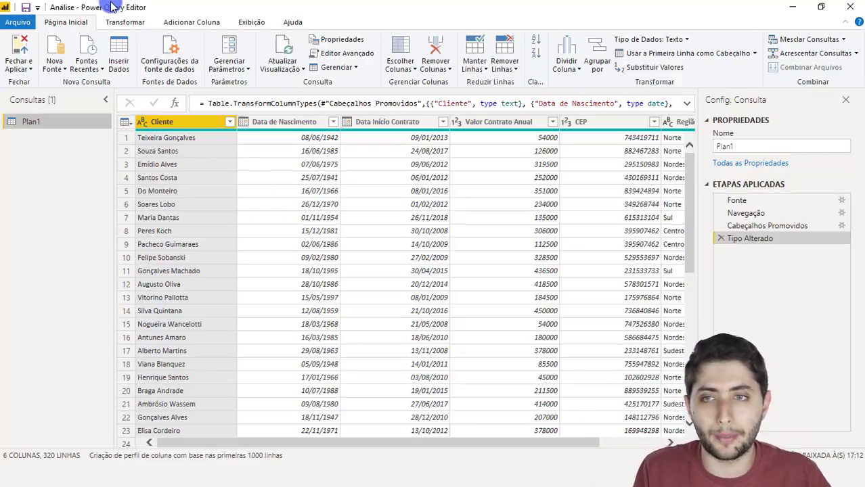
pyautogui.moveTo(210, 5); pyautogui.dragTo(279, 5)
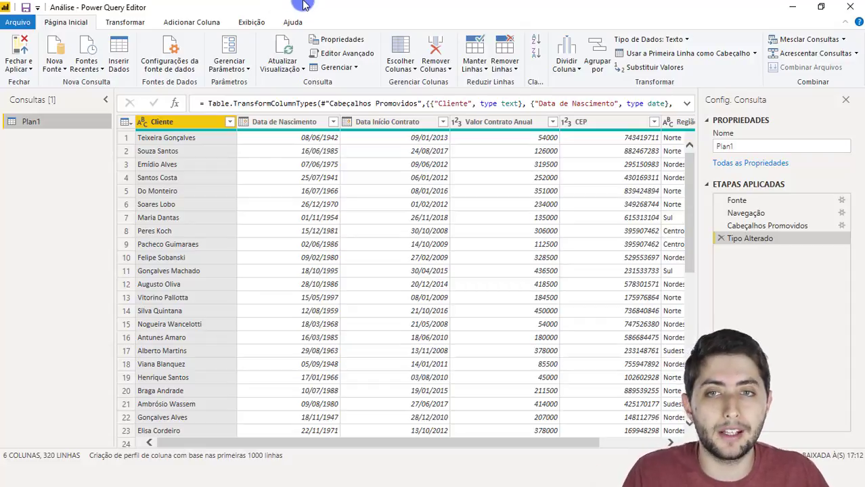
pyautogui.moveTo(318, 4); pyautogui.dragTo(379, 6)
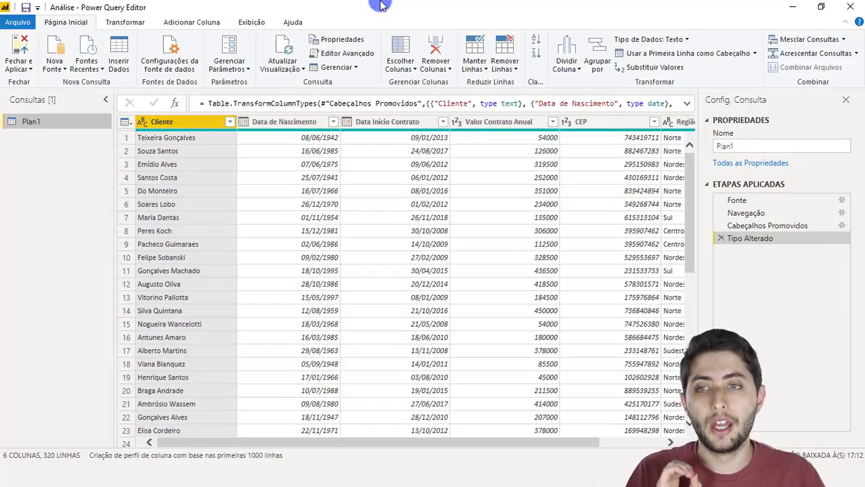
pyautogui.click(279, 126)
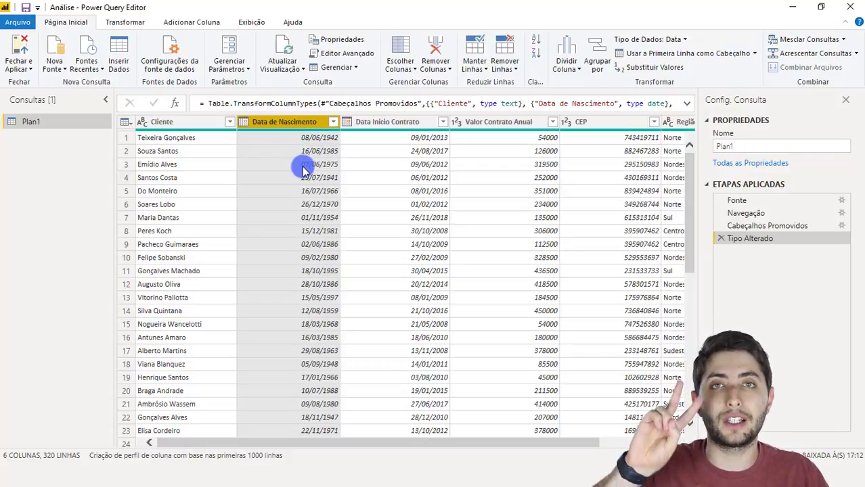
pyautogui.click(114, 23)
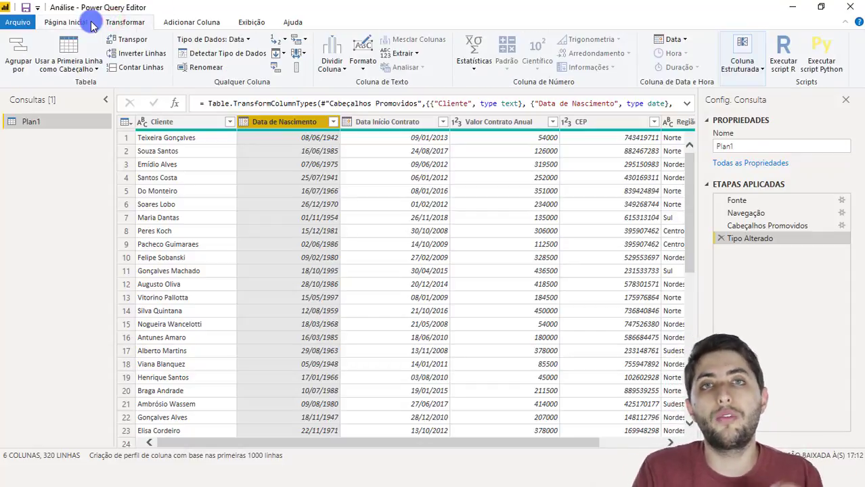
pyautogui.click(175, 25)
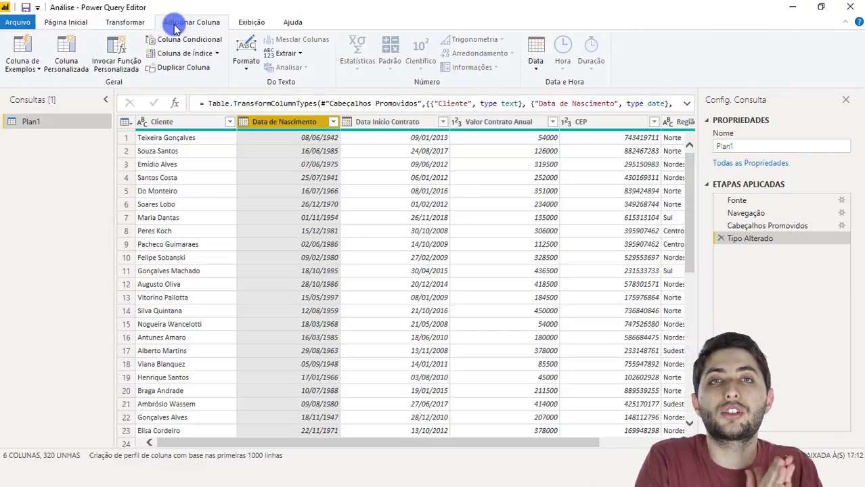
pyautogui.click(138, 22)
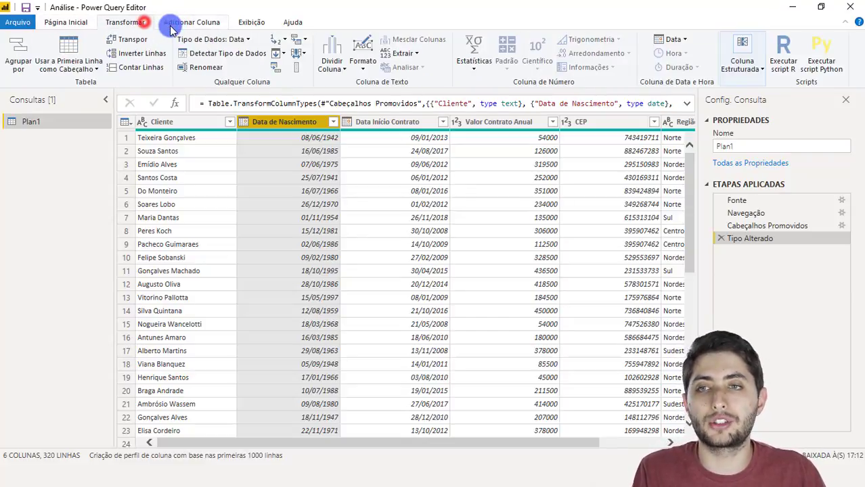
pyautogui.click(168, 25)
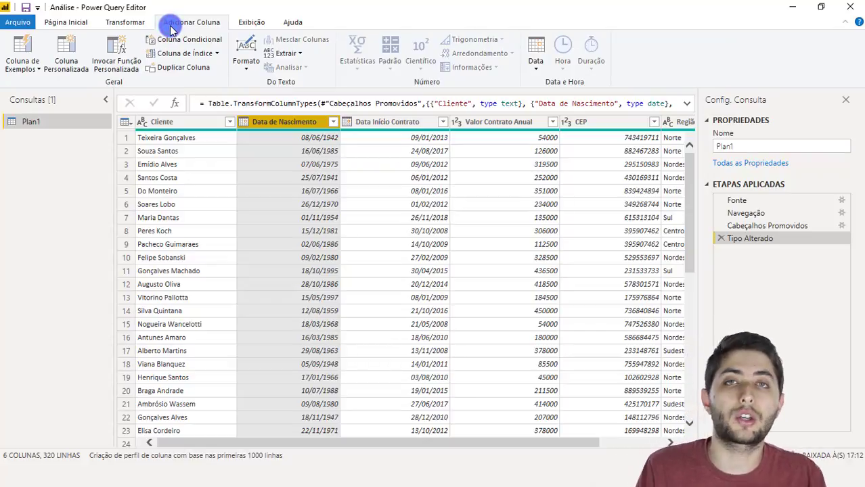
pyautogui.click(132, 22)
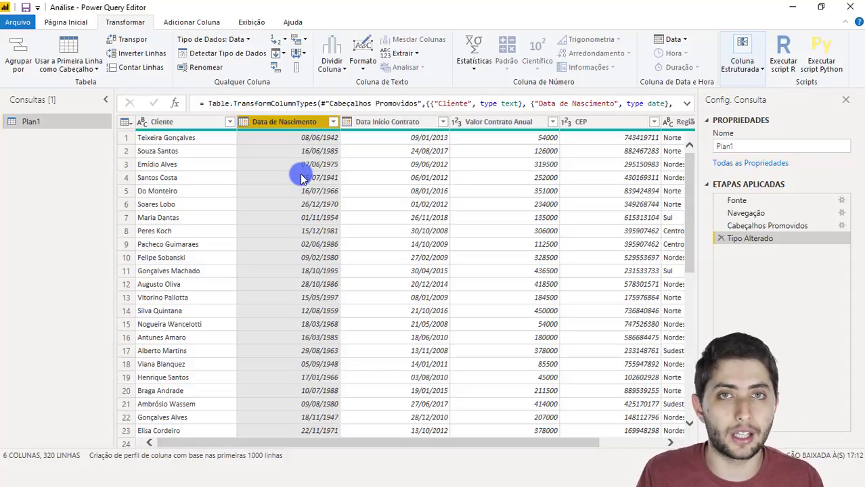
pyautogui.click(190, 24)
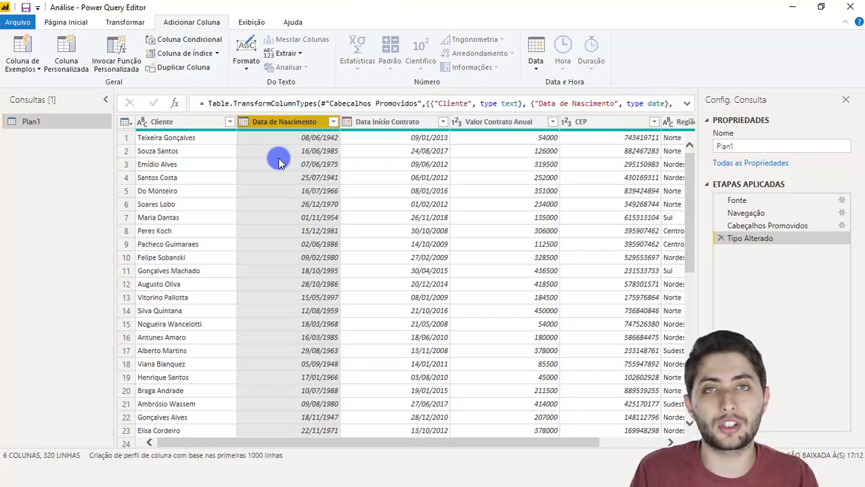
pyautogui.click(114, 21)
# Add a new age column (Idade) calculated from the Data de Nascimento column
pyautogui.click(210, 21)
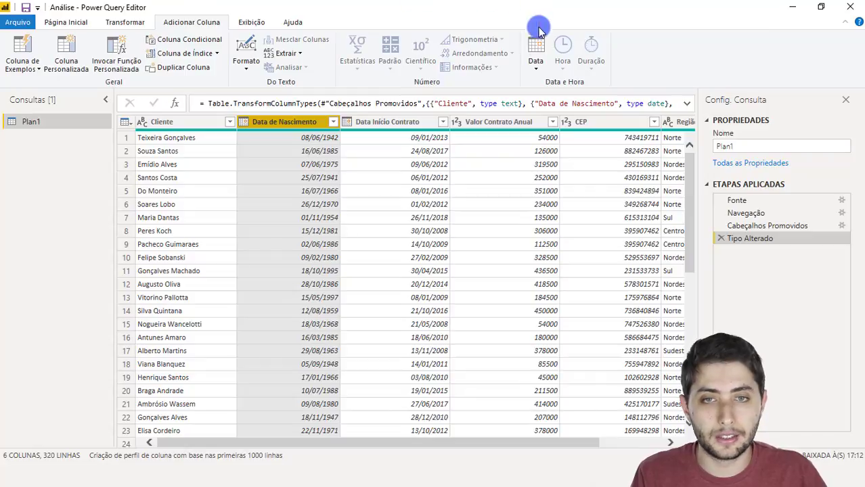
pyautogui.click(294, 123)
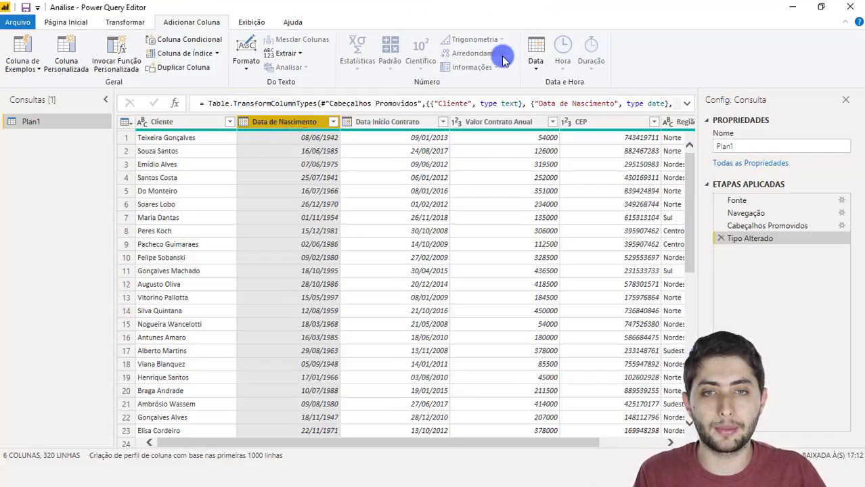
pyautogui.click(266, 127)
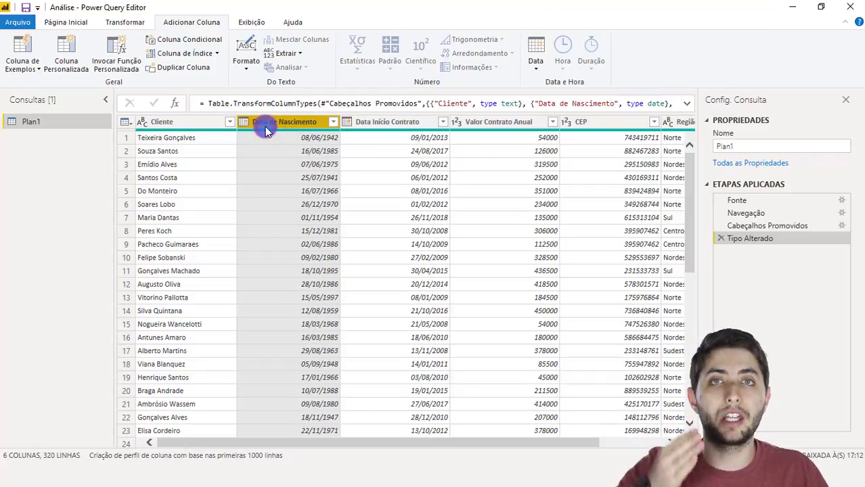
pyautogui.click(537, 66)
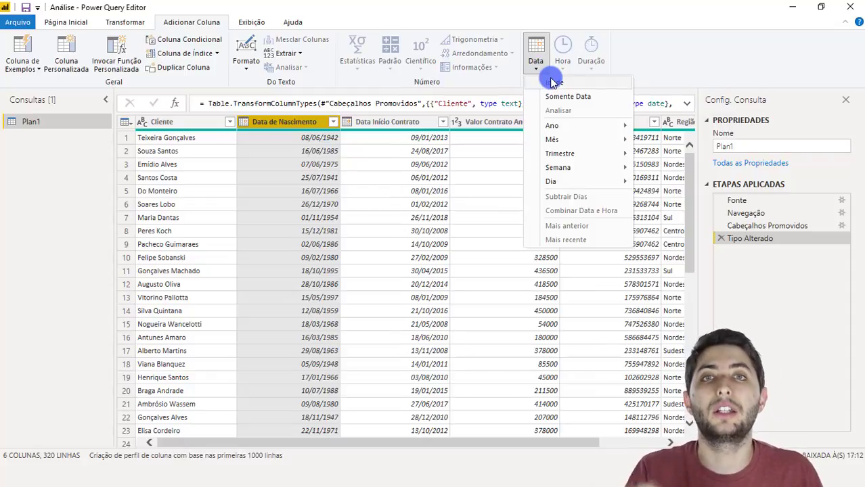
pyautogui.click(553, 81)
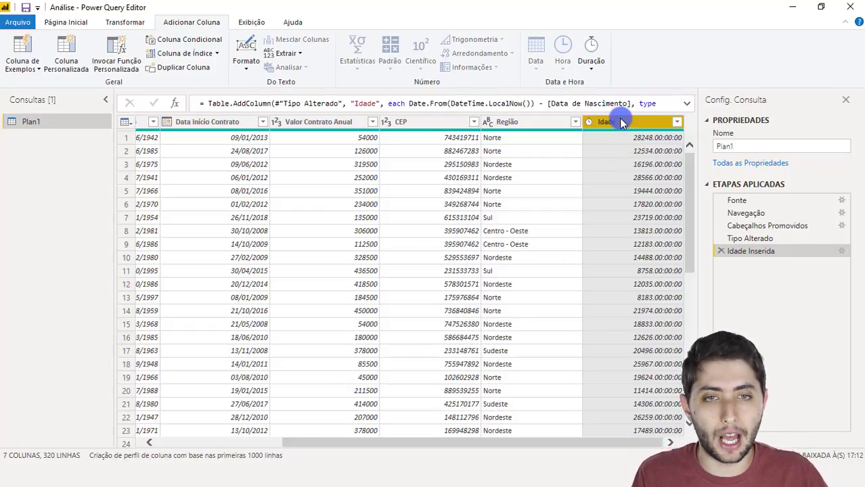
# Transform the Idade column's durations into total years (Total de Anos)
pyautogui.rightClick(617, 122)
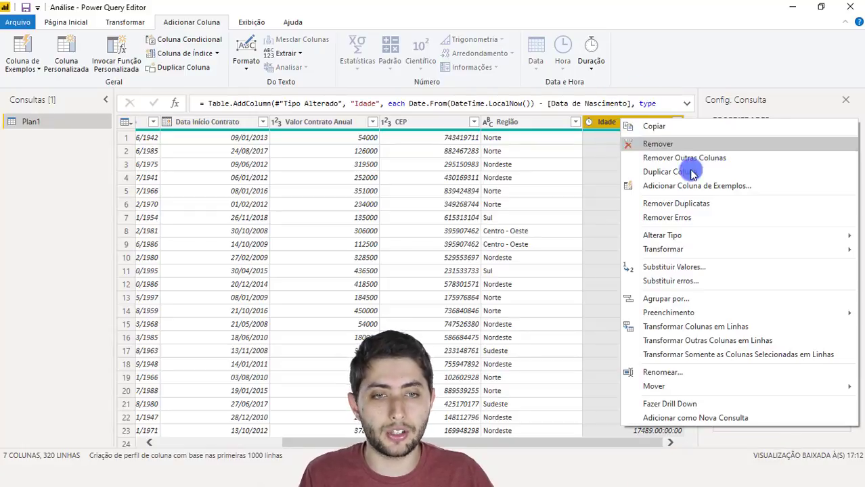
pyautogui.moveTo(690, 249)
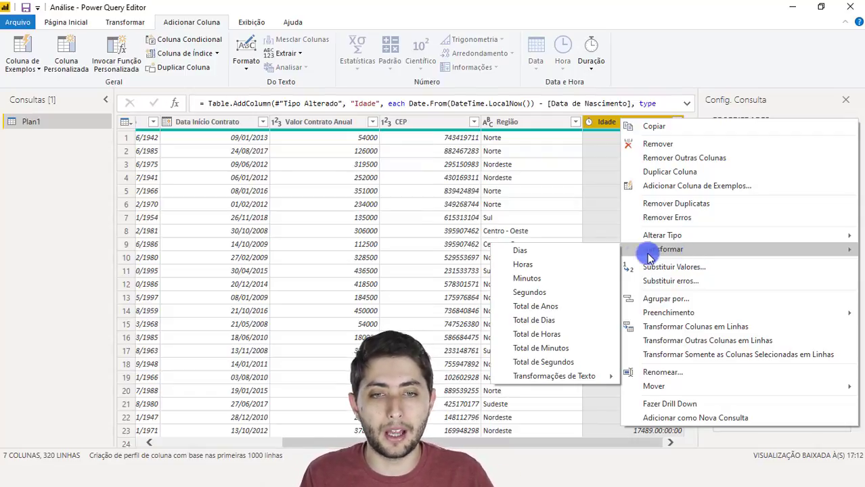
pyautogui.click(536, 307)
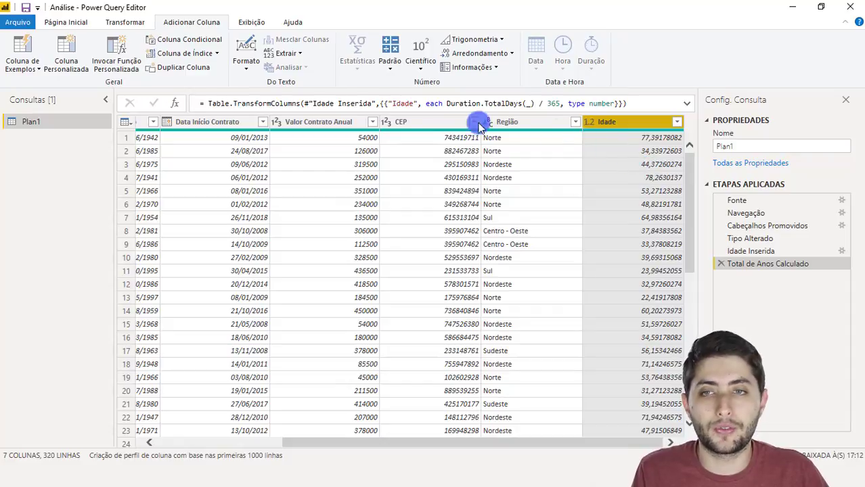
# Round the Idade column's values down to whole years in place with Arredondar para Baixo
pyautogui.click(136, 21)
pyautogui.click(173, 29)
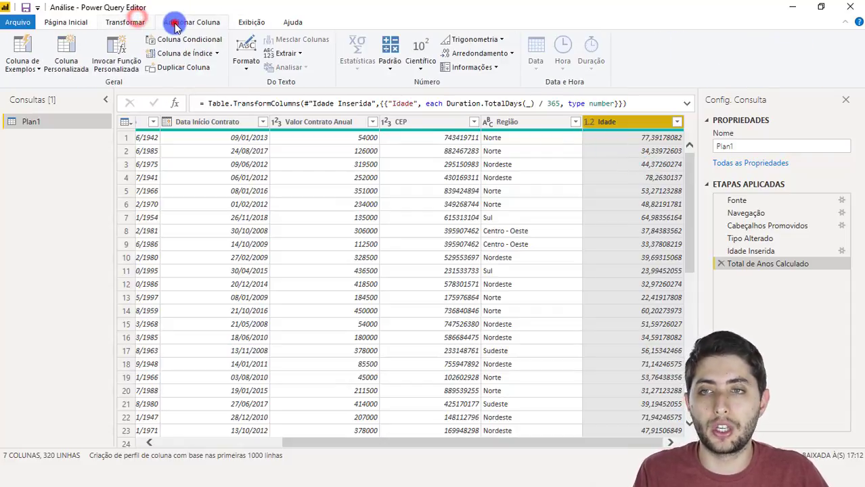
pyautogui.click(509, 54)
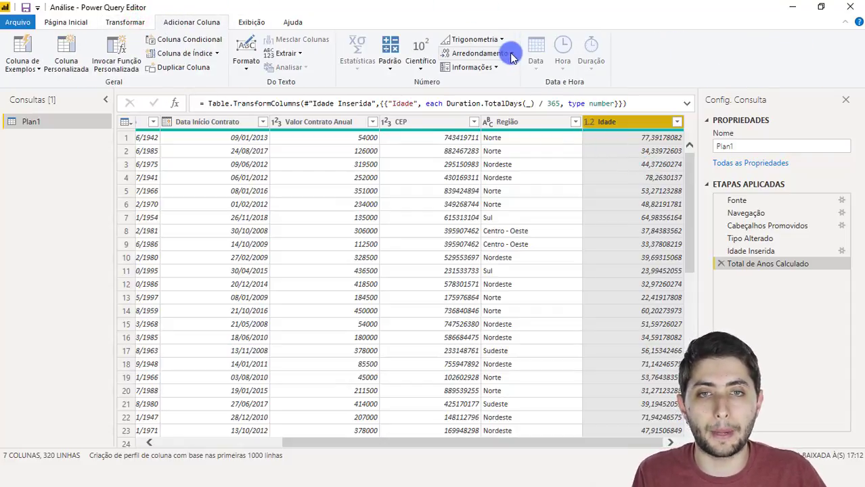
pyautogui.click(510, 58)
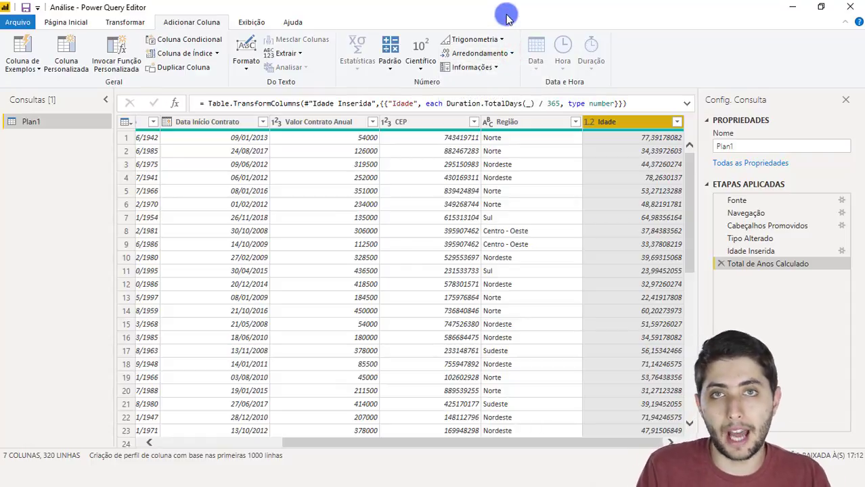
pyautogui.click(128, 21)
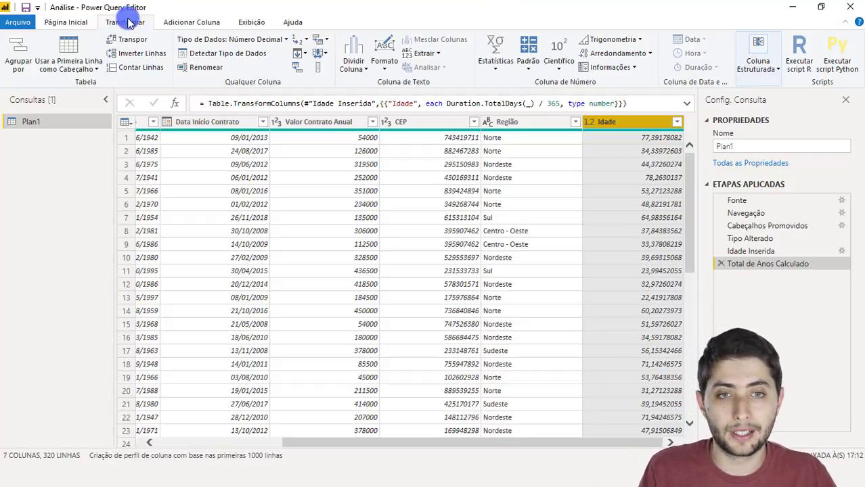
pyautogui.click(173, 27)
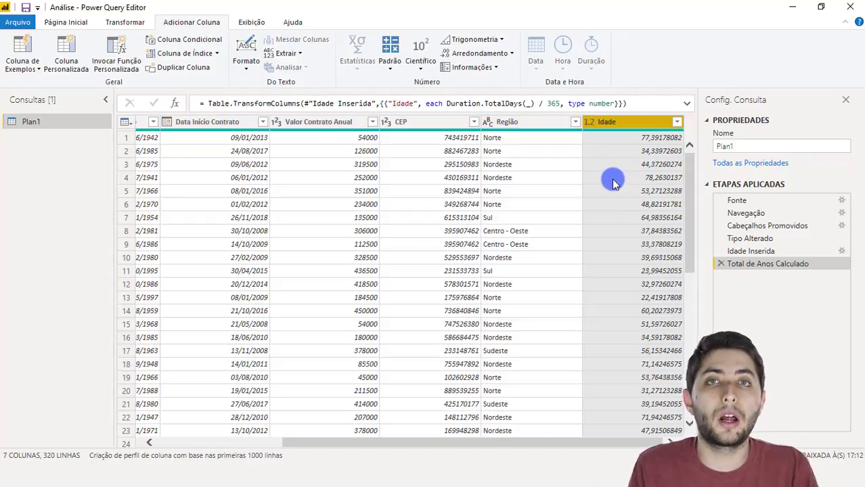
pyautogui.click(125, 24)
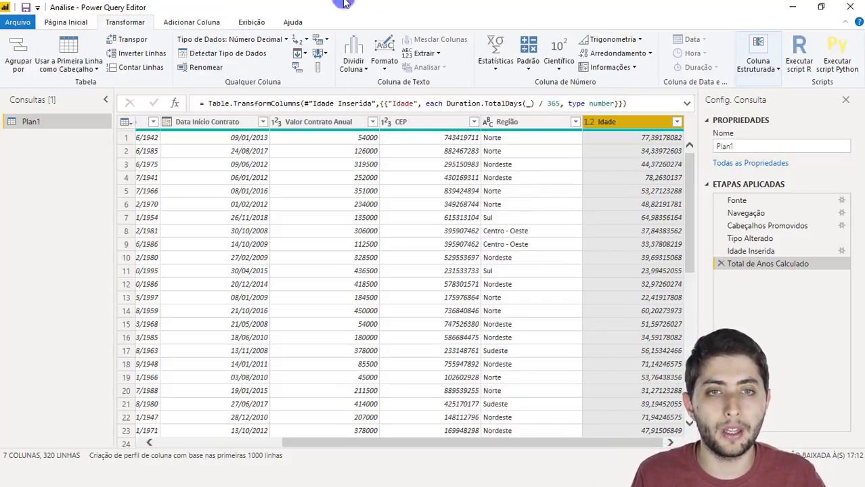
pyautogui.click(641, 58)
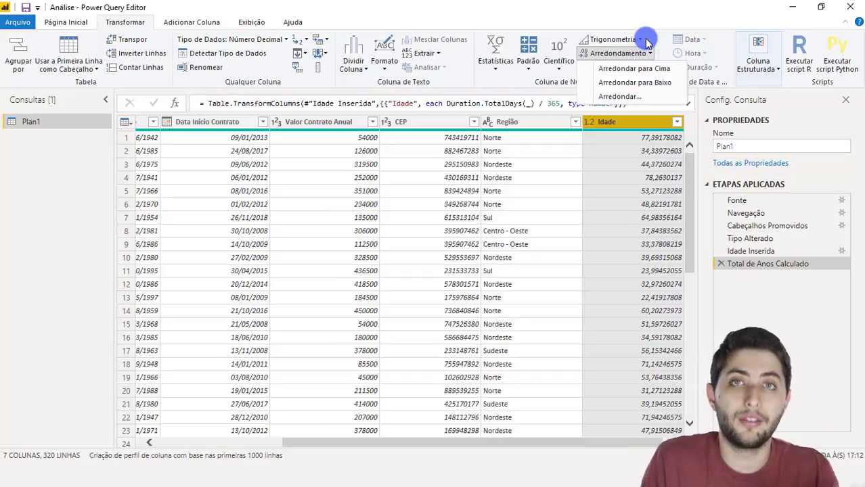
pyautogui.click(656, 82)
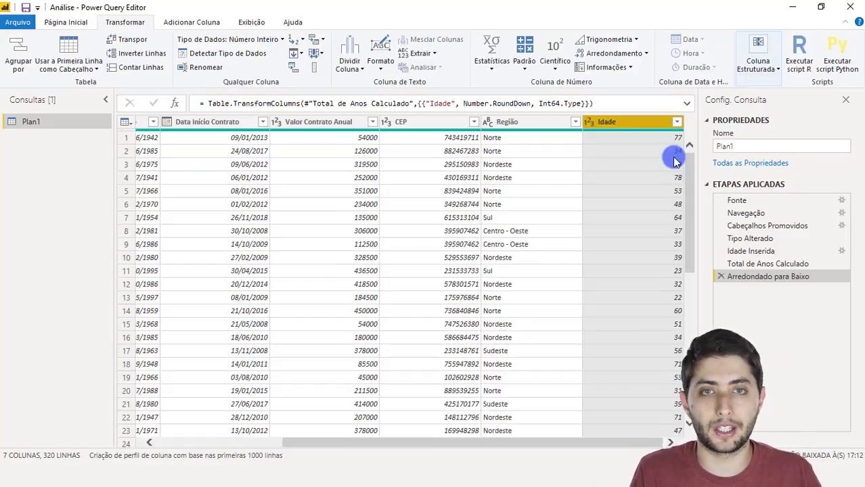
# Examine the Data Início Contrato and Valor Contrato Anual columns and their first-row values
pyautogui.moveTo(571, 443); pyautogui.dragTo(457, 431)
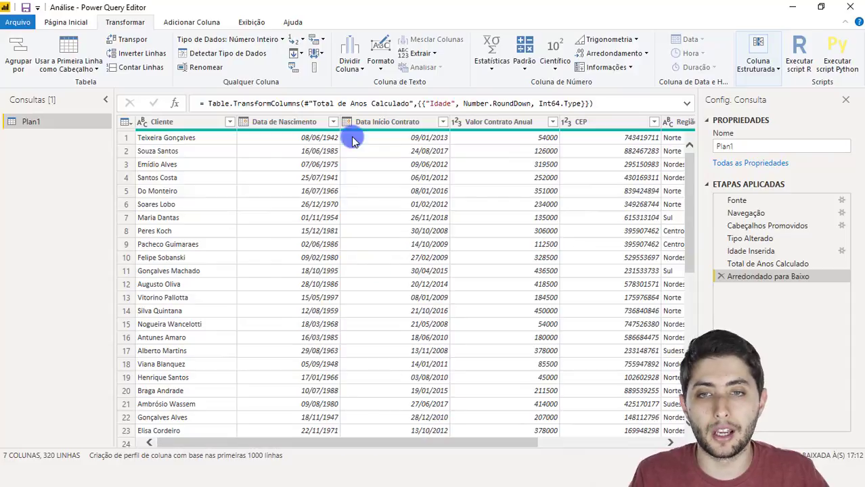
pyautogui.click(383, 123)
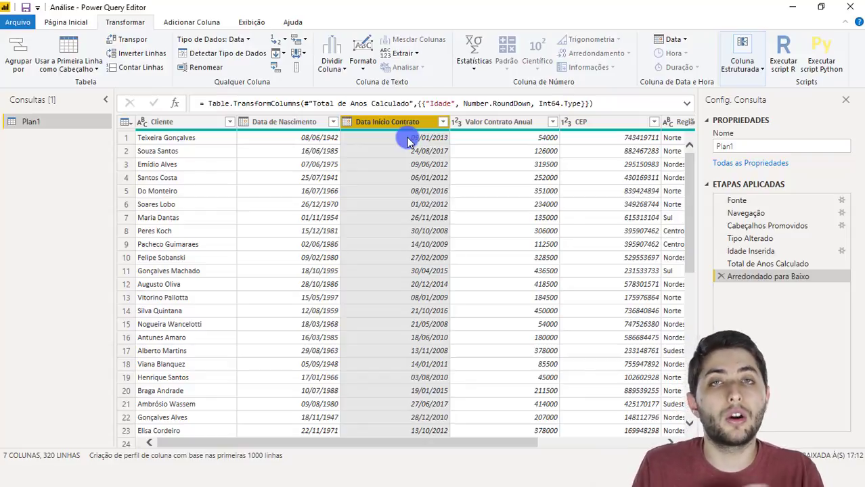
pyautogui.click(503, 122)
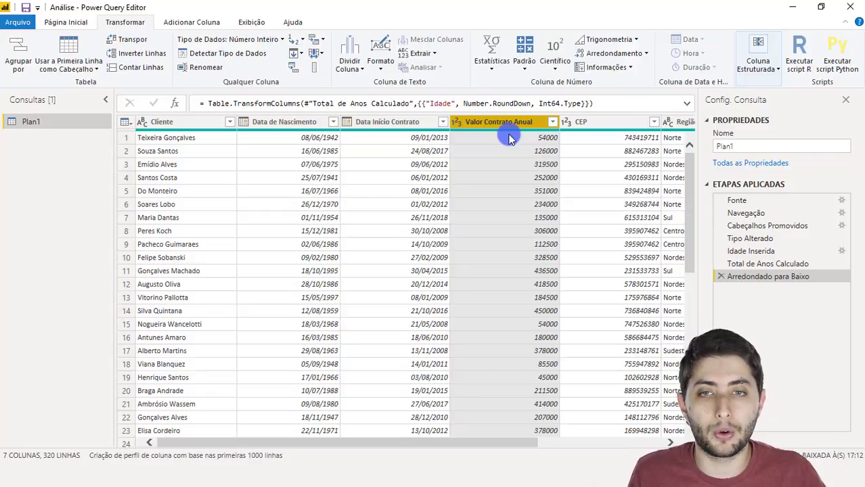
pyautogui.click(413, 123)
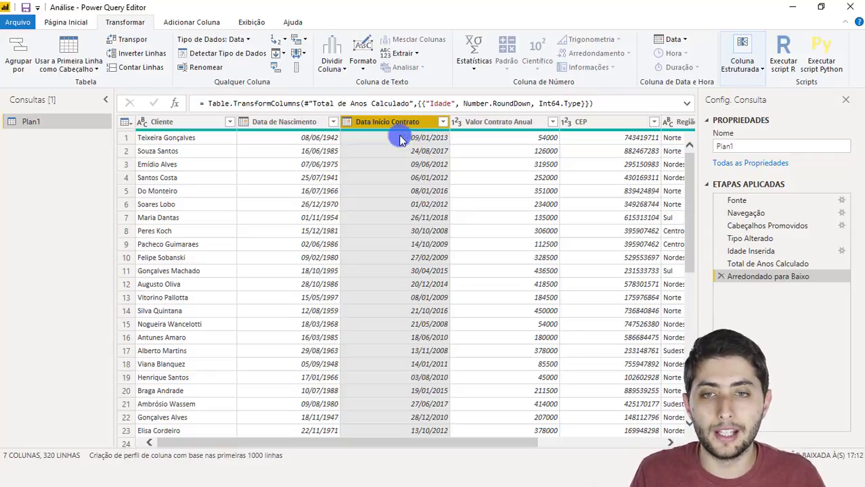
pyautogui.click(409, 139)
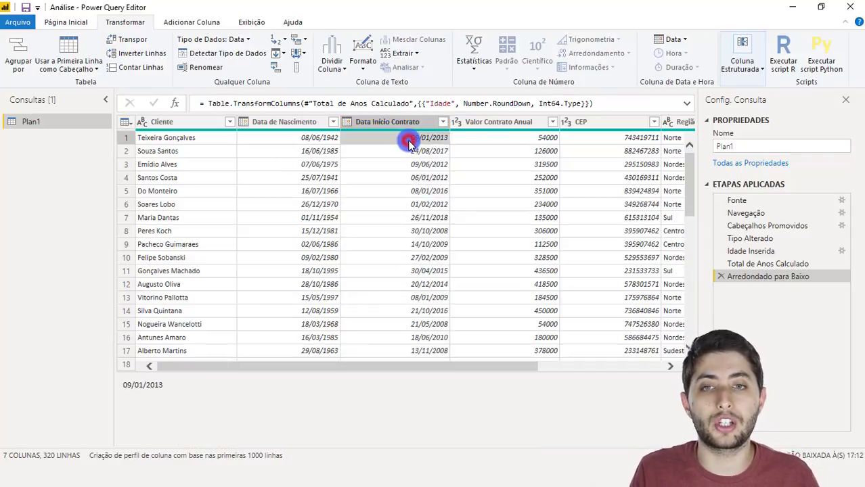
pyautogui.click(413, 123)
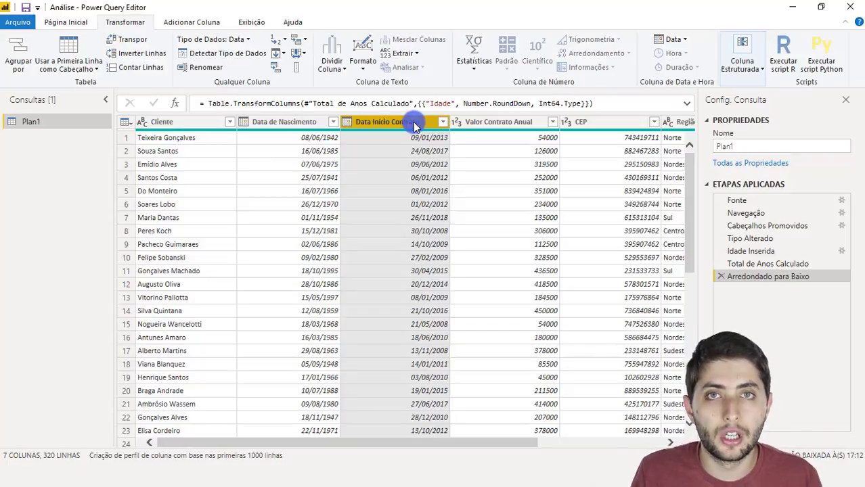
pyautogui.click(510, 124)
pyautogui.click(520, 138)
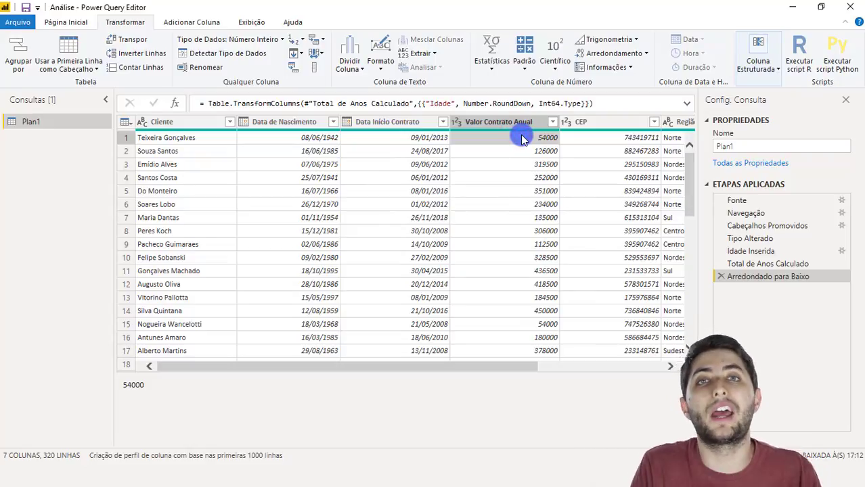
# Add a new age column (Idade) calculated from the Data Início Contrato column
pyautogui.click(382, 124)
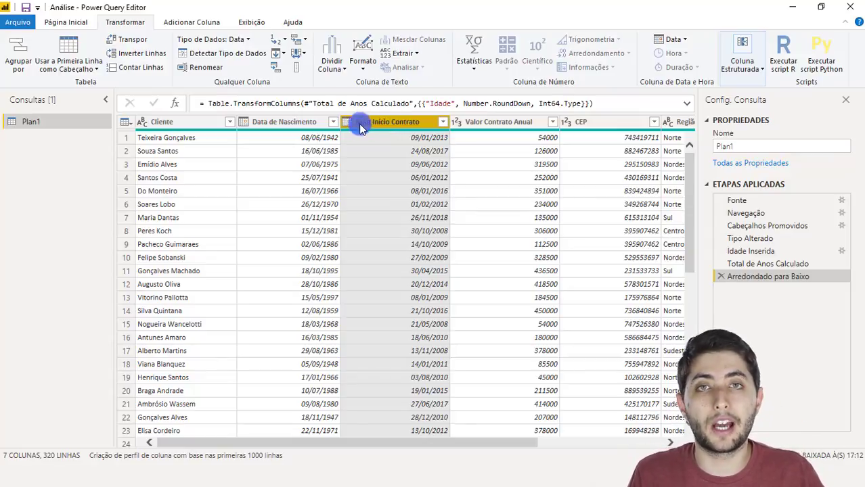
pyautogui.click(197, 22)
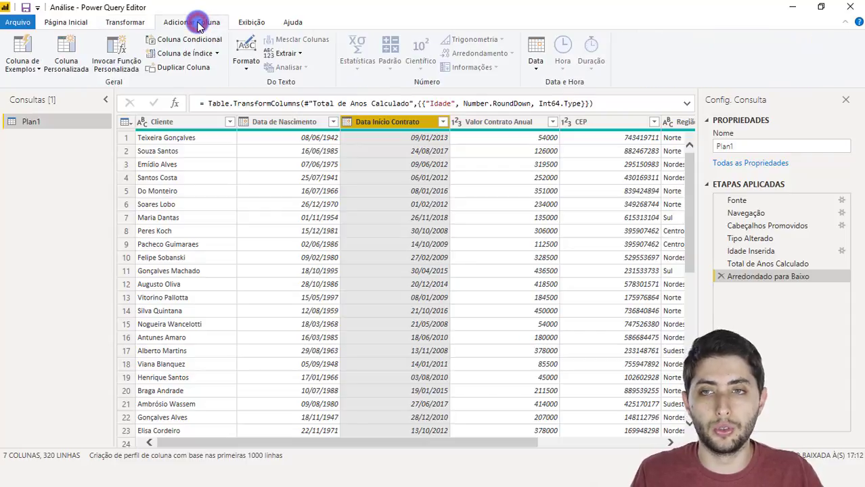
pyautogui.click(536, 61)
pyautogui.click(550, 88)
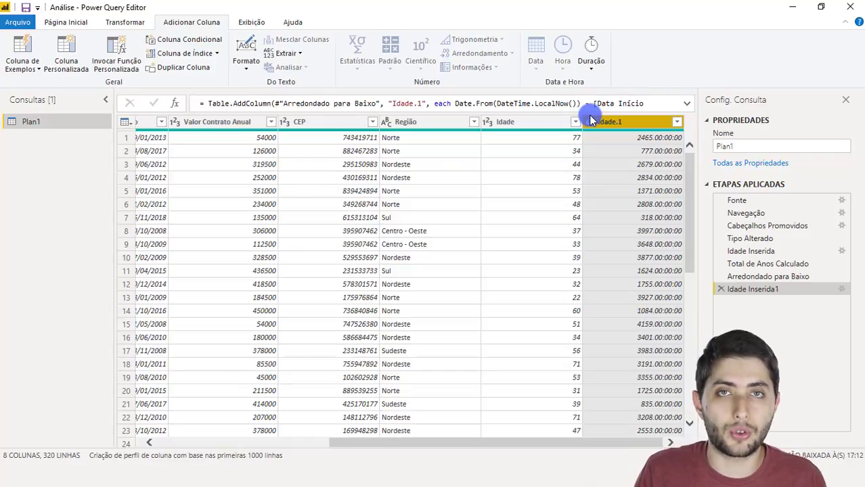
# Transform the Idade.1 column's durations into total years (Total de Anos) and round them down in place
pyautogui.rightClick(620, 123)
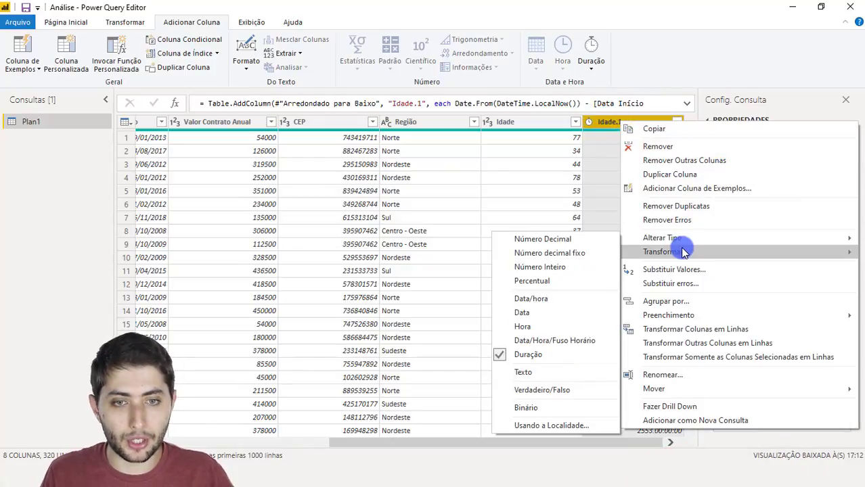
pyautogui.moveTo(626, 252)
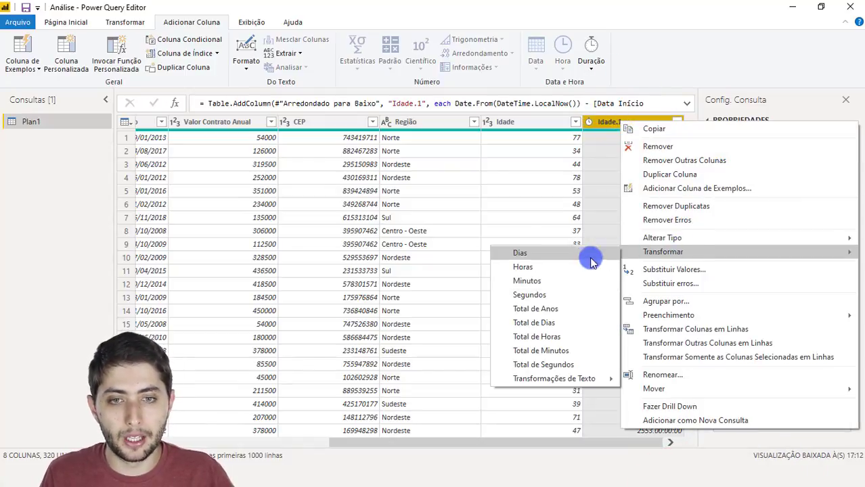
pyautogui.click(546, 309)
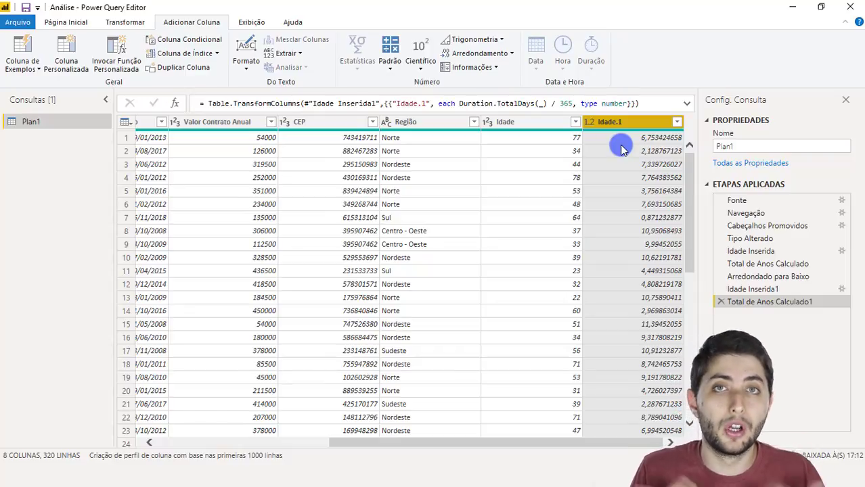
pyautogui.click(122, 22)
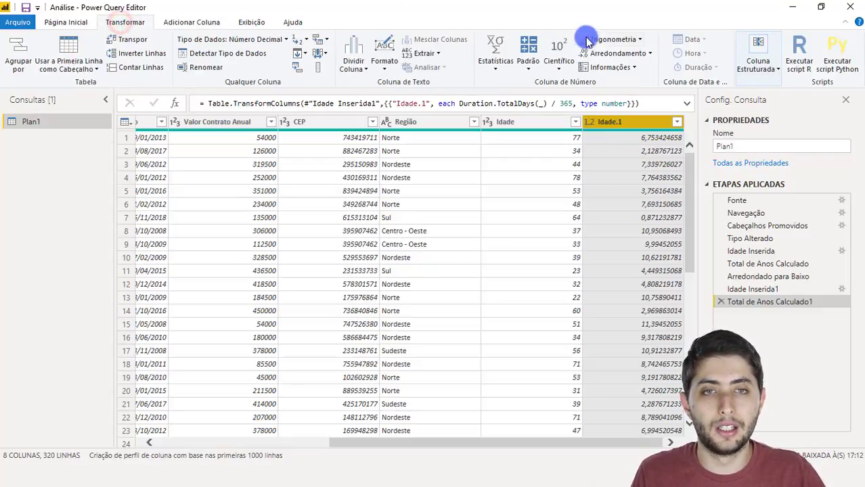
pyautogui.click(611, 59)
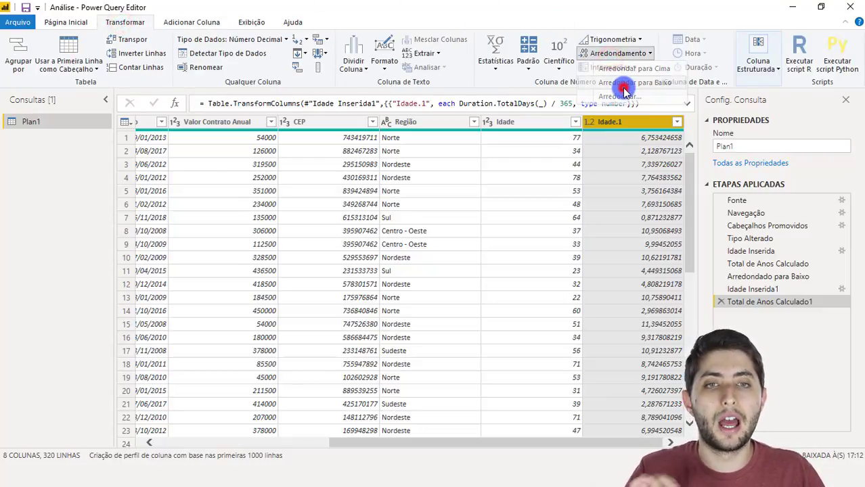
pyautogui.click(621, 88)
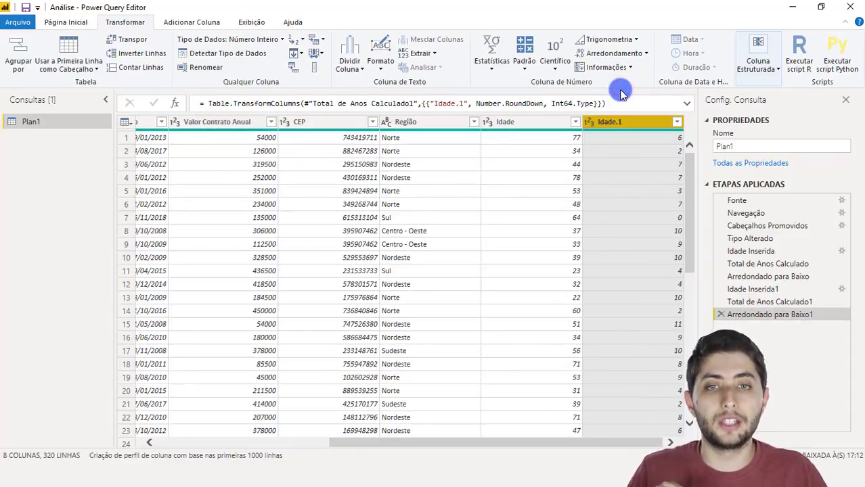
# Rename the Idade.1 column as Tempo de Contrato
pyautogui.click(541, 126)
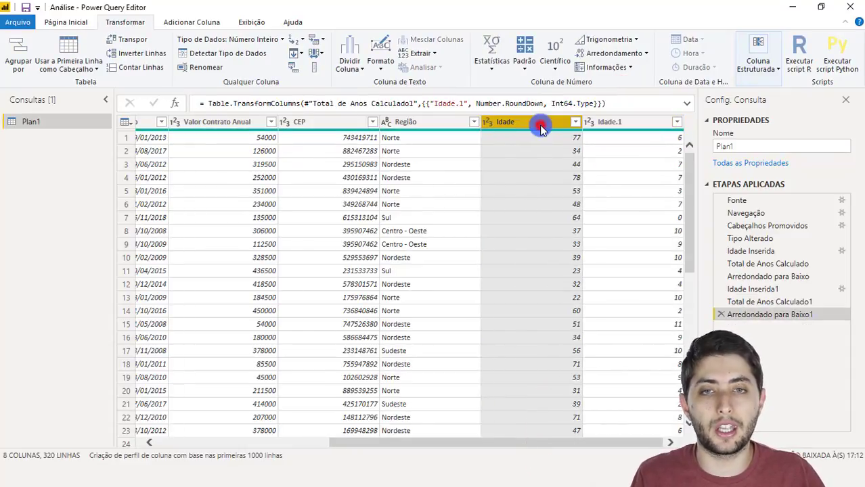
pyautogui.click(616, 122)
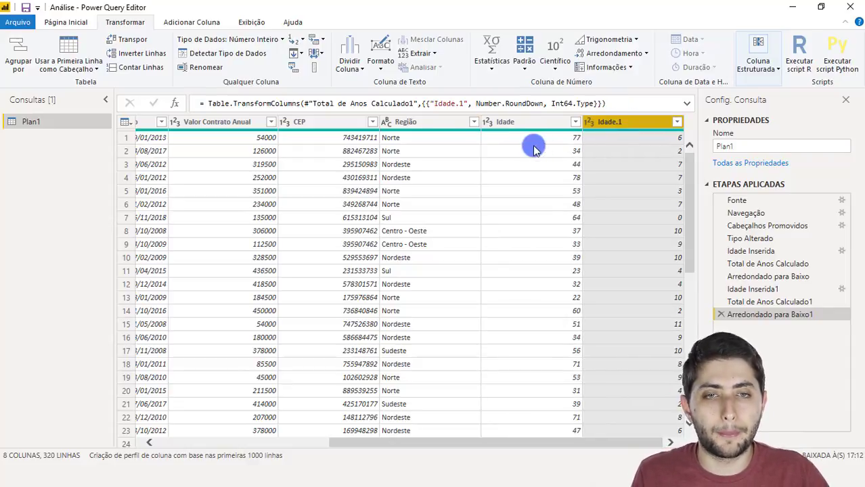
pyautogui.doubleClick(613, 123)
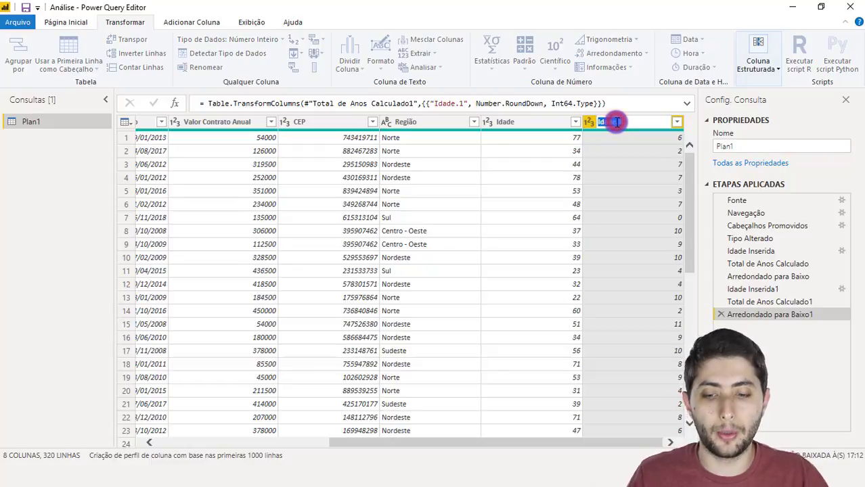
pyautogui.write('Tempo de ')
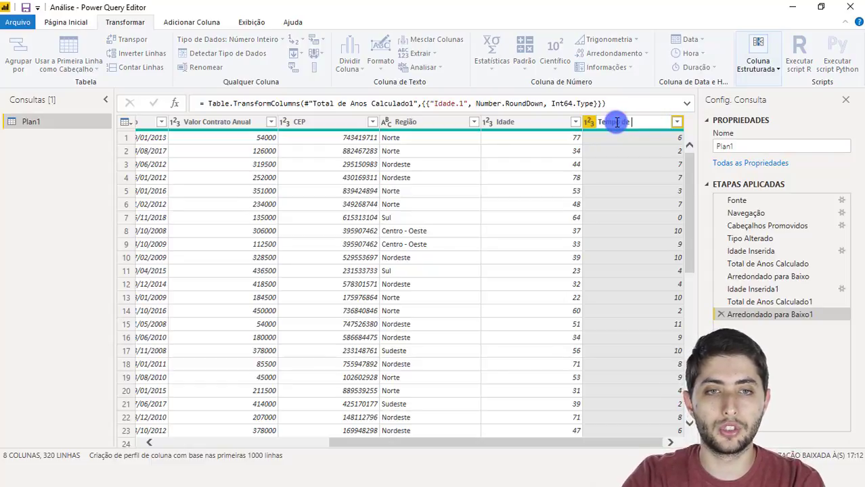
pyautogui.write('Contarato')
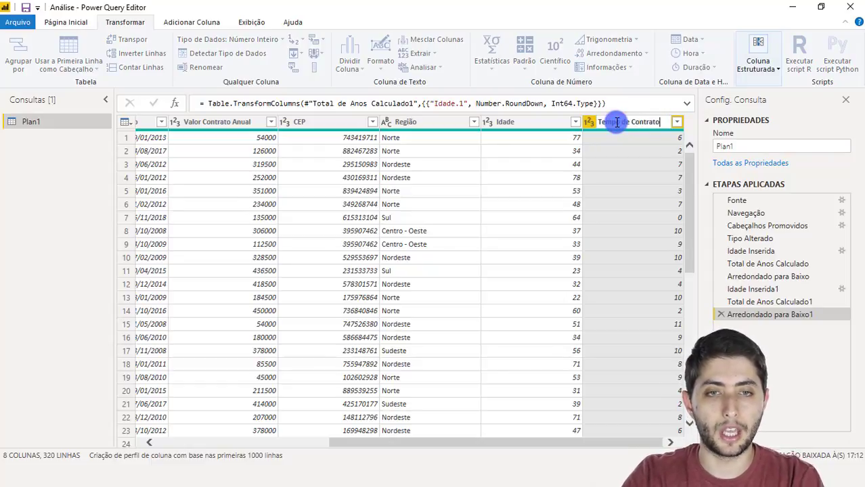
pyautogui.press('Return')
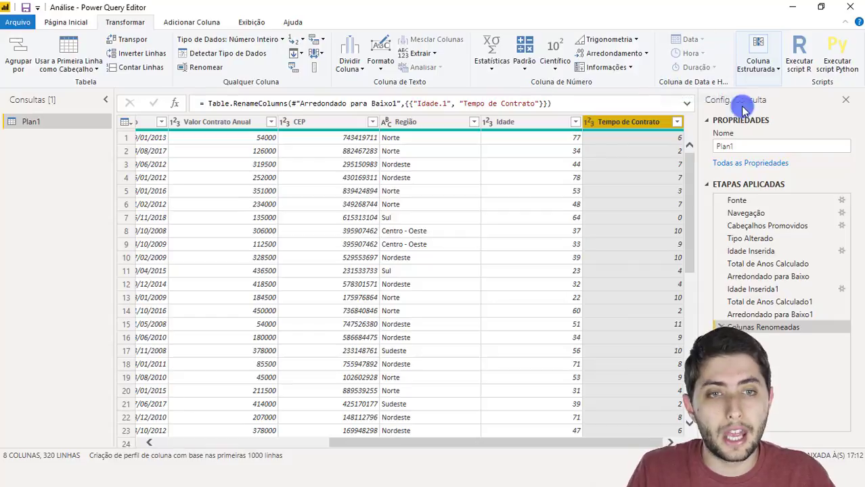
# Rename the Plan1 query as CadastroClientes, and close the query editor with the changes applied to the report
pyautogui.click(723, 146)
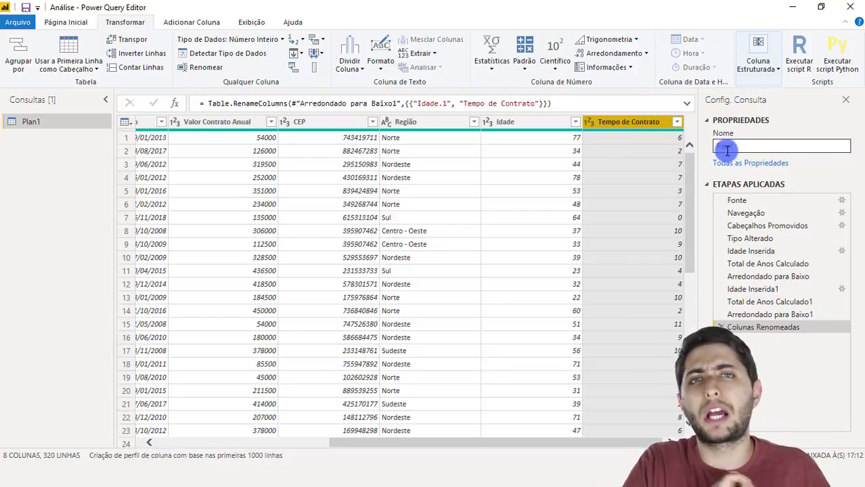
pyautogui.moveTo(745, 146); pyautogui.dragTo(714, 147)
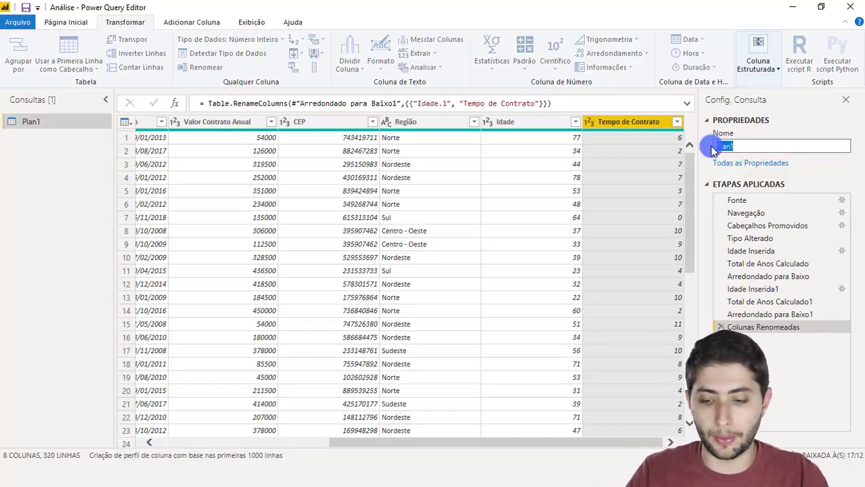
pyautogui.write('CadastroCl')
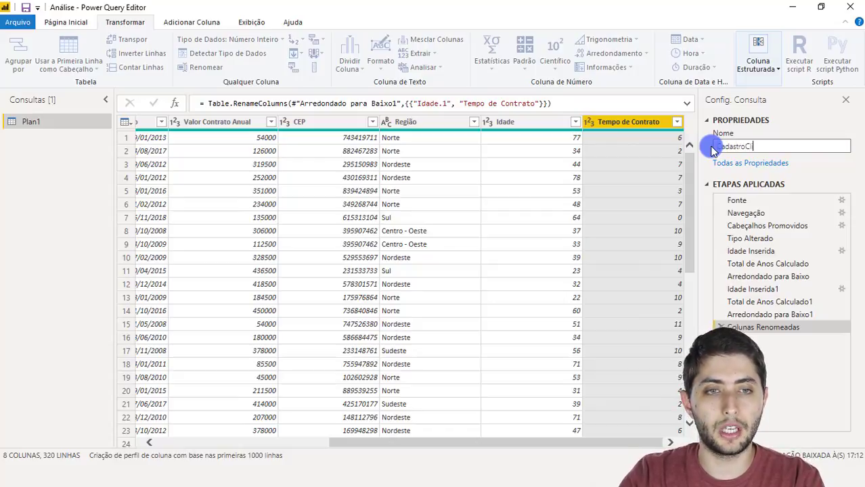
pyautogui.write('ientes')
pyautogui.press('Return')
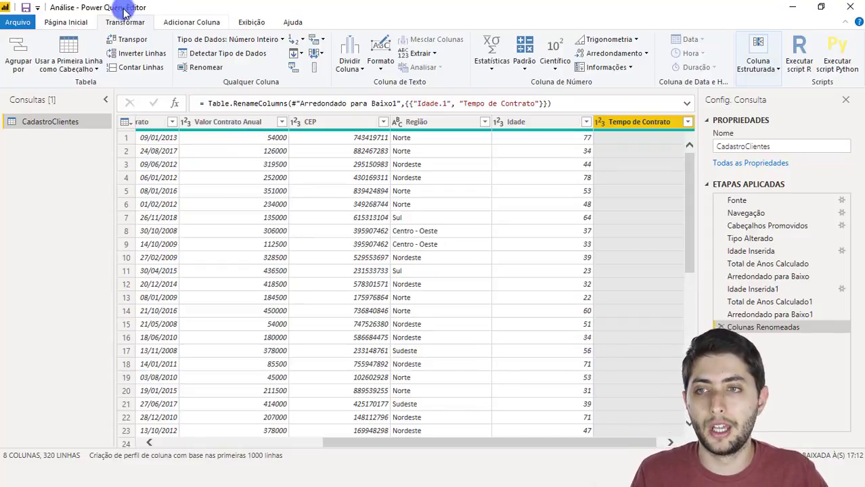
pyautogui.click(66, 22)
pyautogui.click(10, 54)
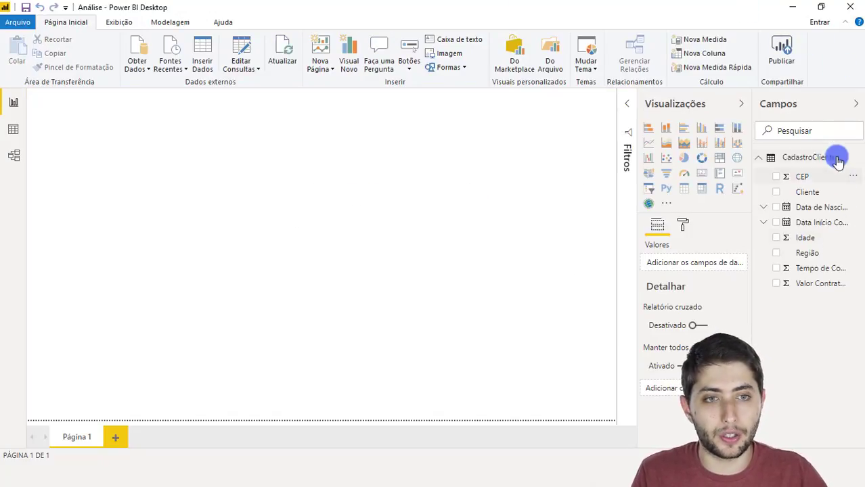
# Display the CadastroClientes table's data rows and examine the Data Início Contrato, Tempo de Contrato and Valor Contrato Anual columns
pyautogui.click(790, 158)
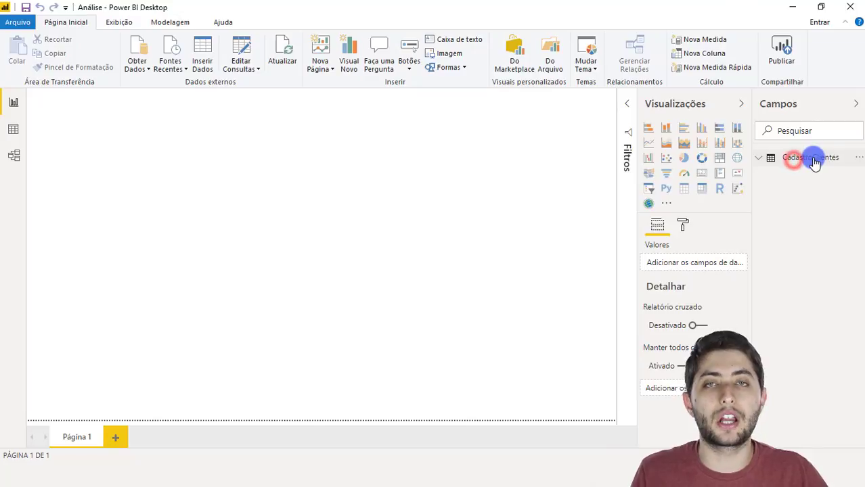
pyautogui.click(813, 159)
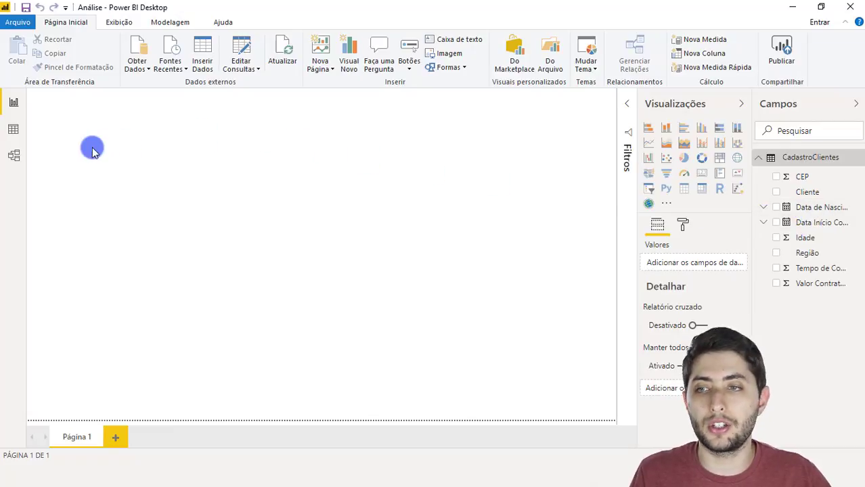
pyautogui.click(13, 128)
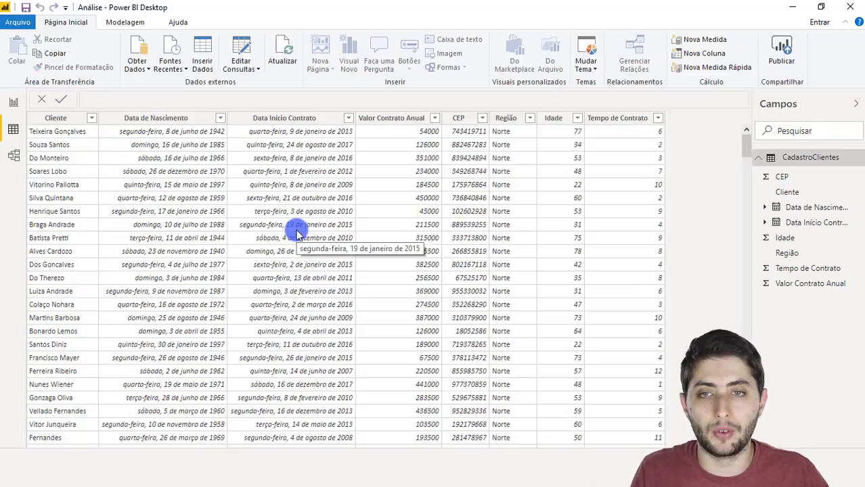
pyautogui.click(285, 119)
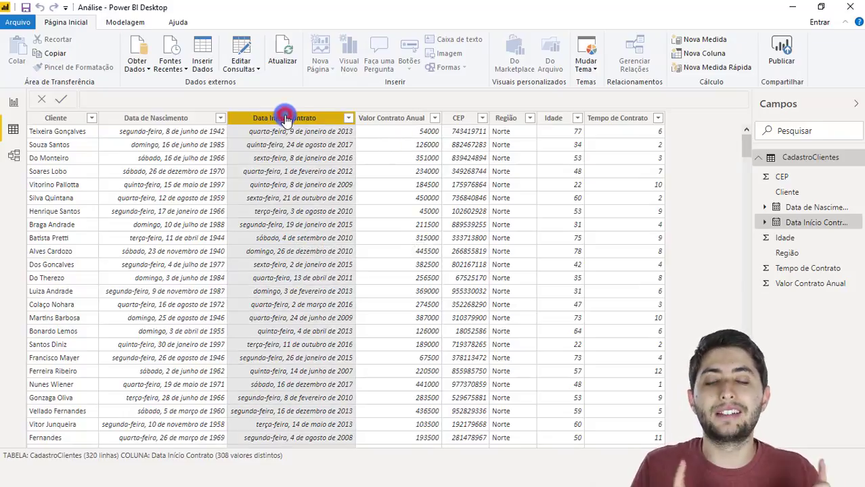
pyautogui.click(646, 119)
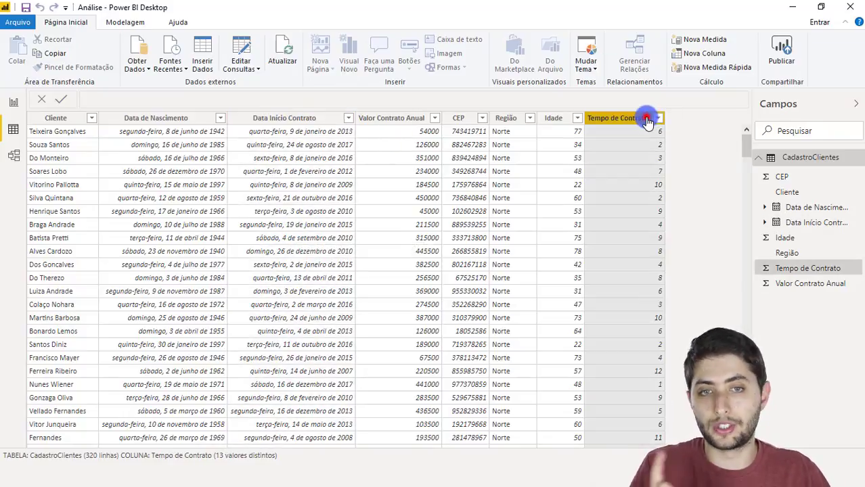
pyautogui.click(383, 119)
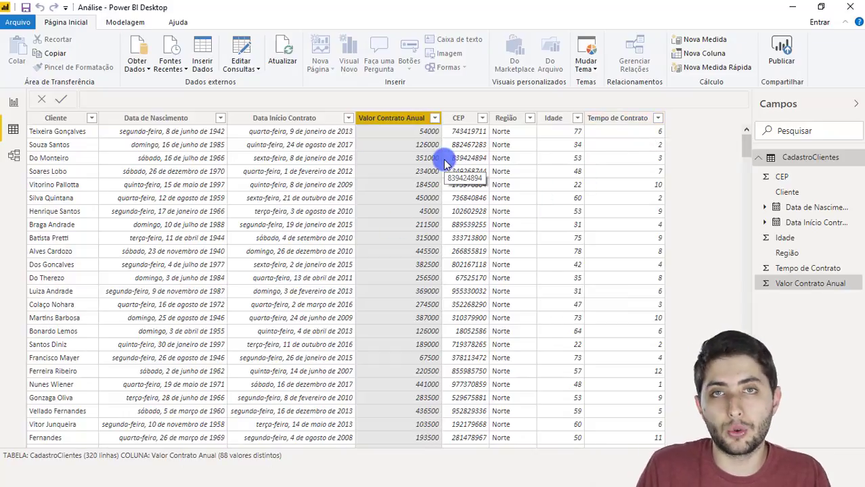
# Add a new calculated column to the CadastroClientes table and name it Faturamento com o Cliente
pyautogui.rightClick(474, 159)
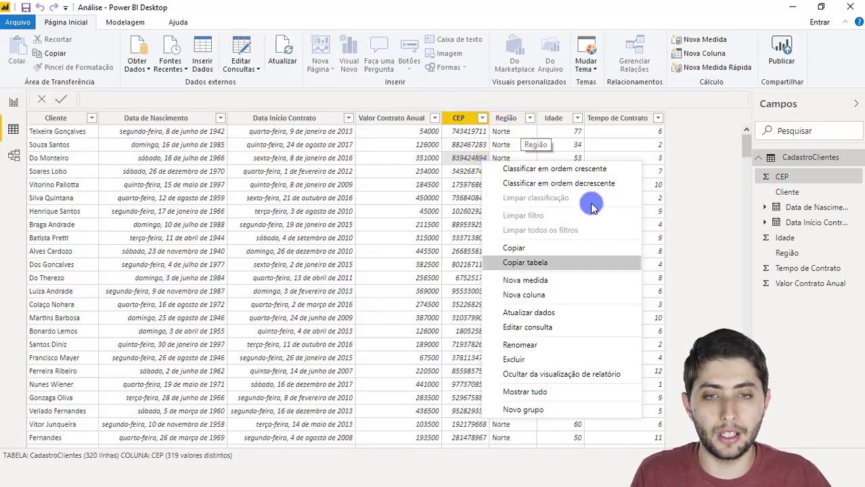
pyautogui.click(508, 295)
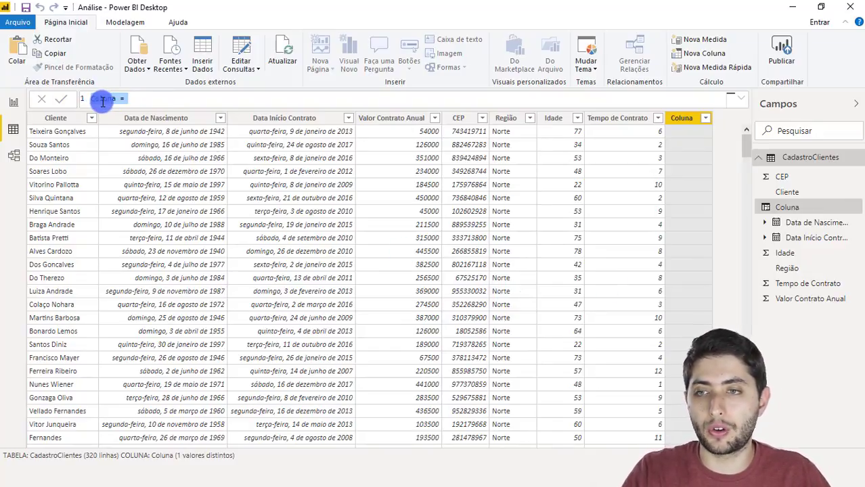
pyautogui.scroll(3, 103, 101)
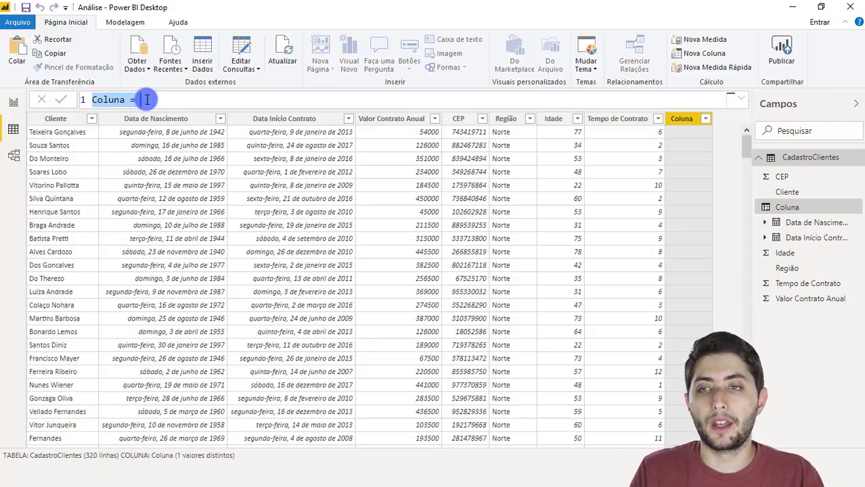
pyautogui.write('Faturamento =')
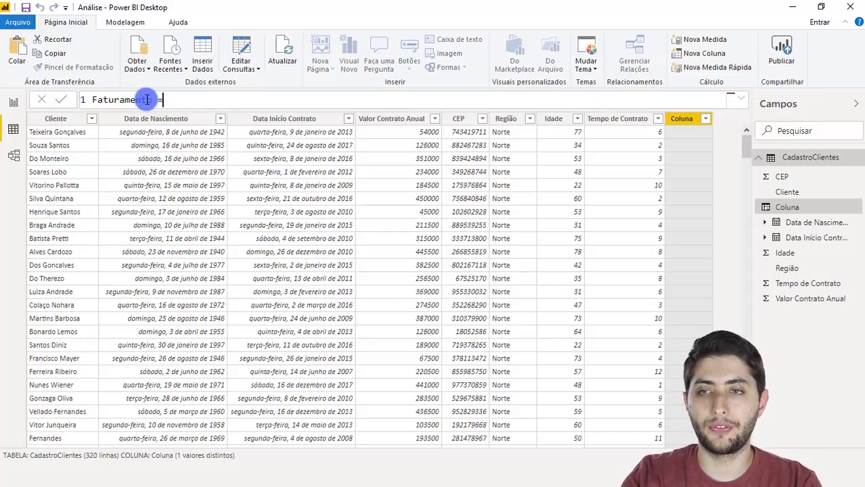
pyautogui.press('BackSpace')
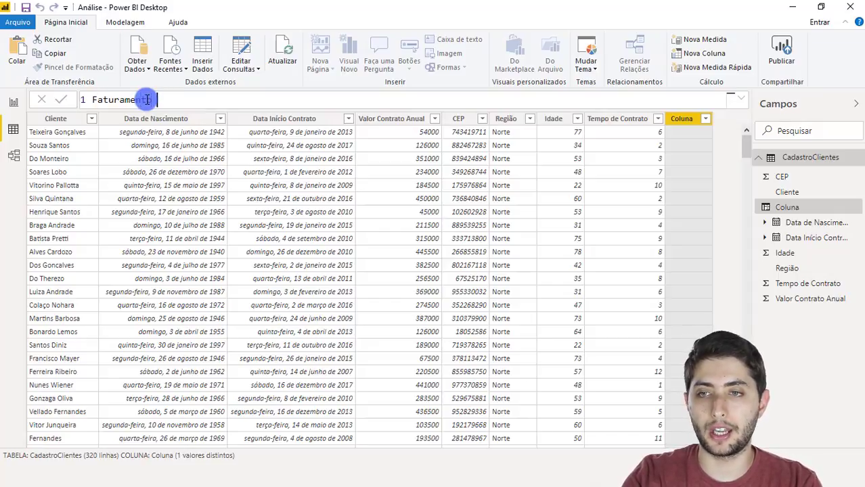
pyautogui.write('com ')
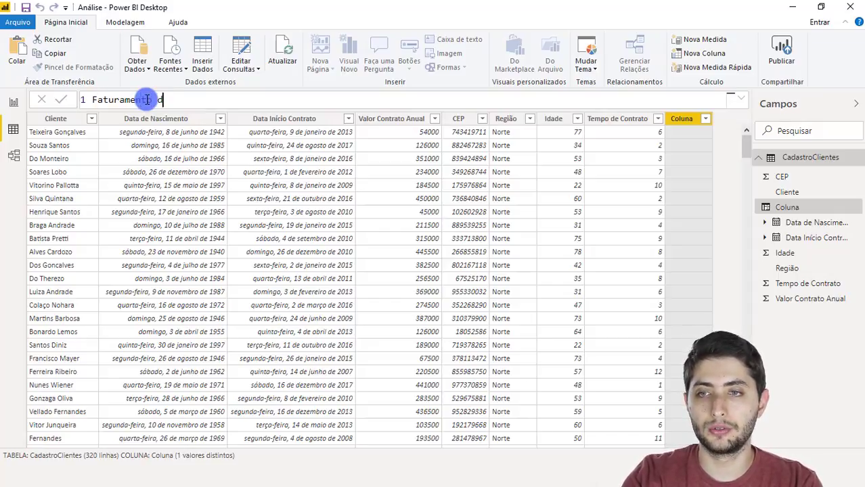
pyautogui.write('o Cliente =')
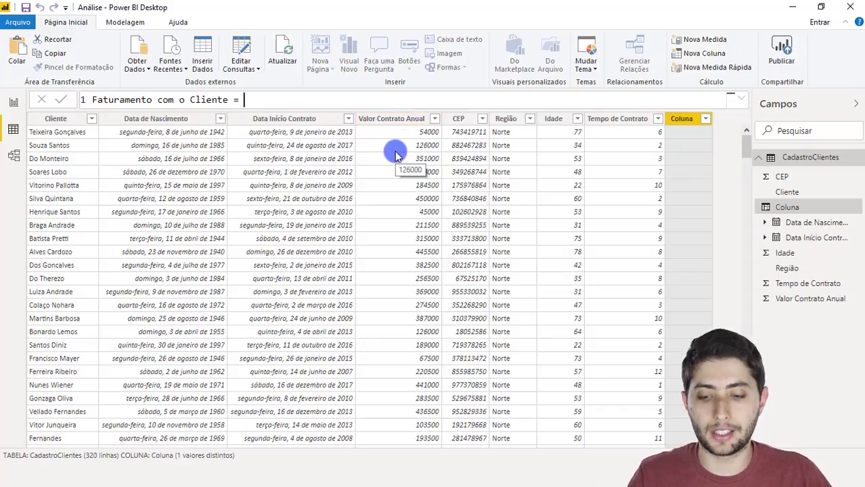
# Define the column's formula as CadastroClientes[Valor Contrato Anual]*CadastroClientes[Tempo de Contrato] and commit it
pyautogui.write('valor')
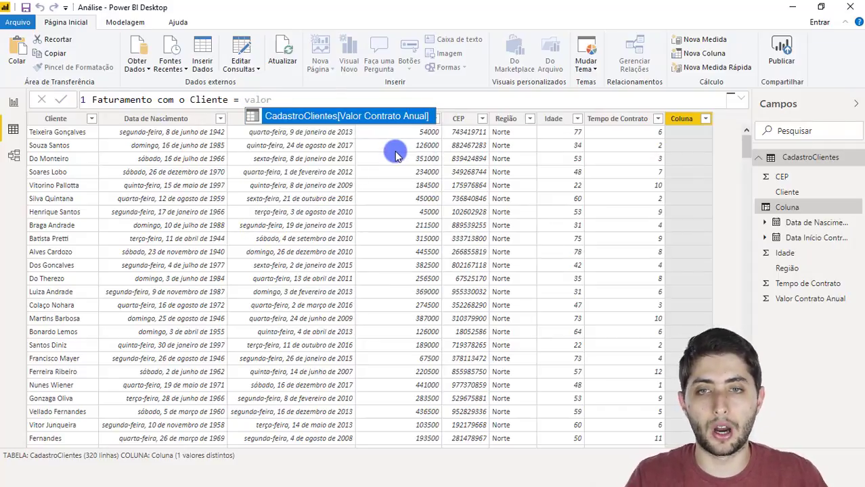
pyautogui.click(358, 119)
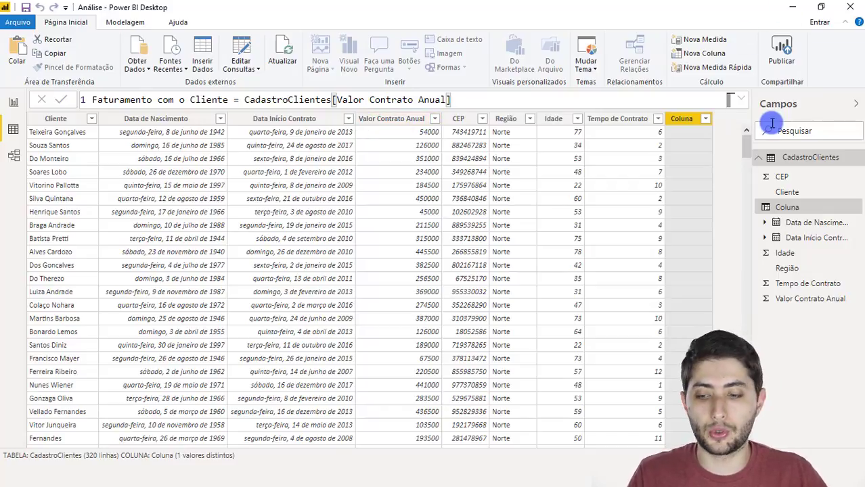
pyautogui.write('*')
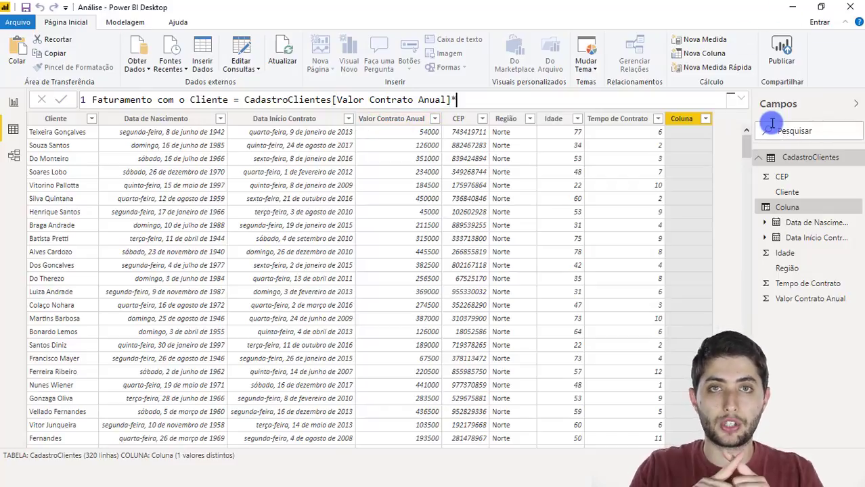
pyautogui.click(568, 96)
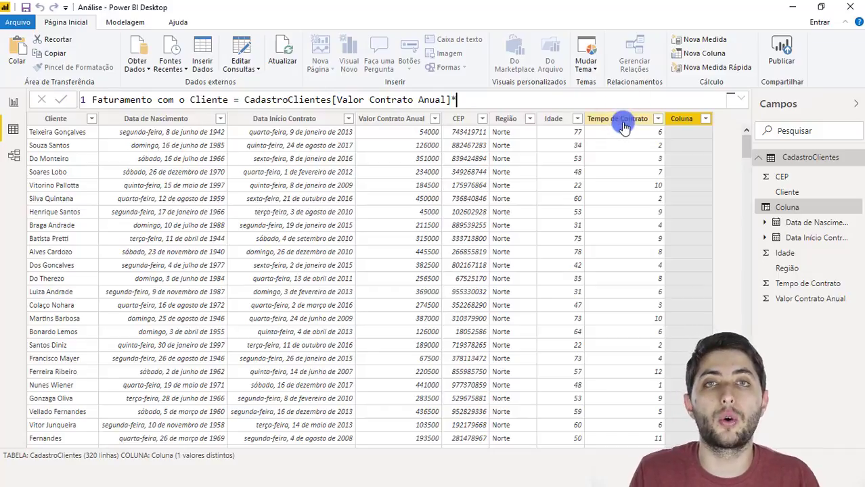
pyautogui.write('tempo')
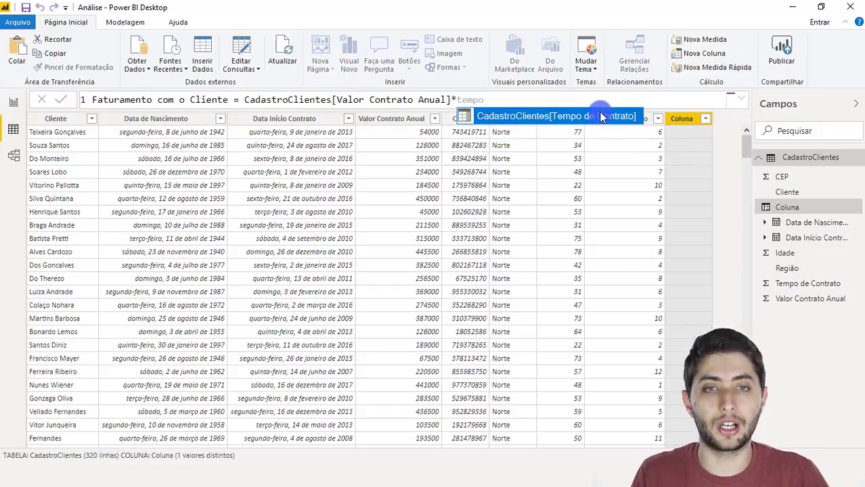
pyautogui.click(600, 116)
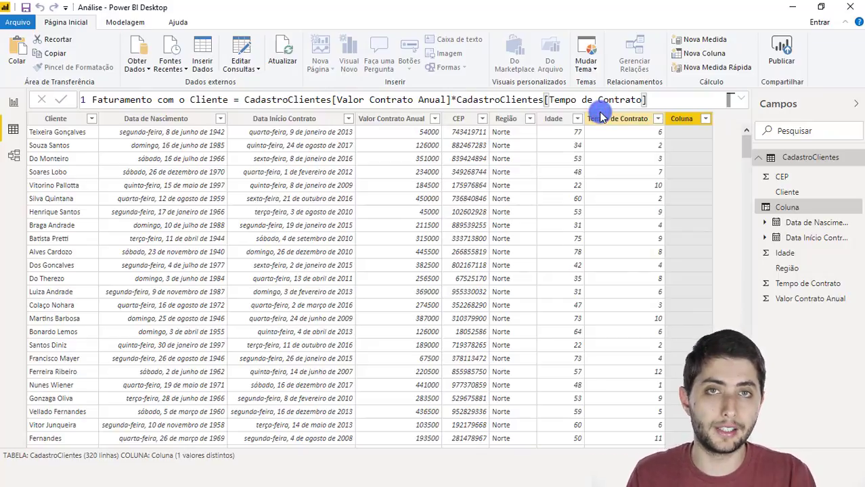
pyautogui.press('Return')
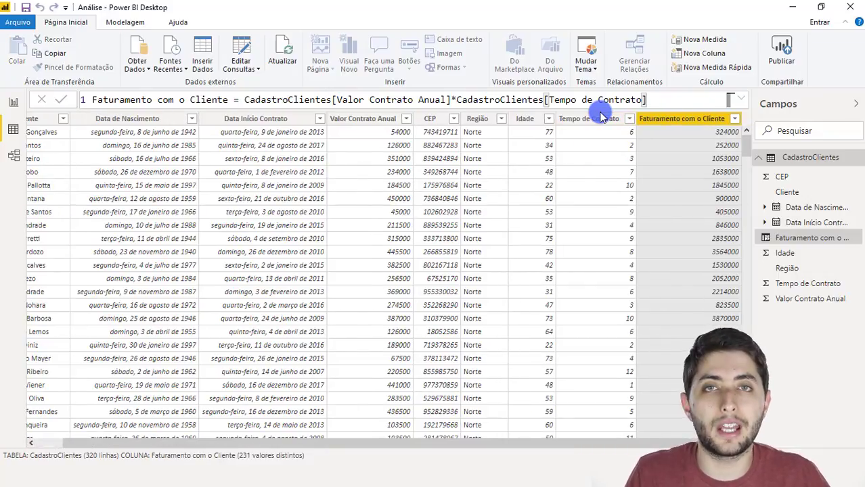
# Compare the Valor Contrato Anual and Tempo de Contrato columns with the row values in Faturamento com o Cliente
pyautogui.click(380, 117)
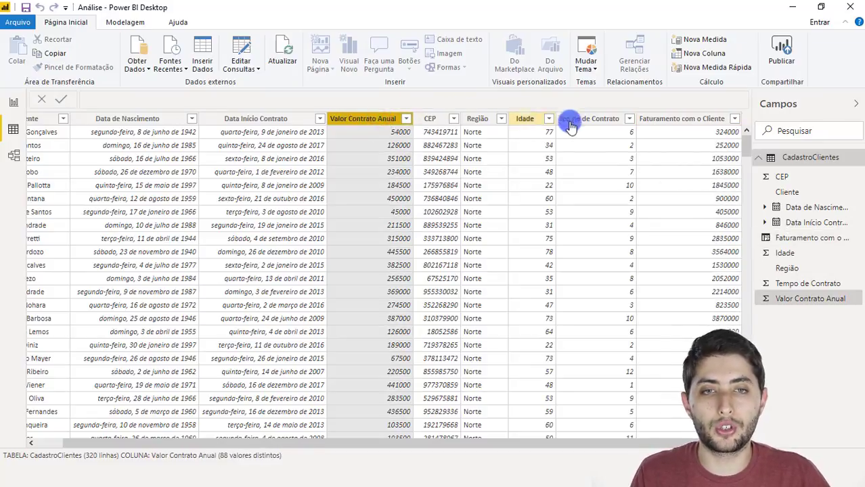
pyautogui.click(570, 122)
pyautogui.click(697, 118)
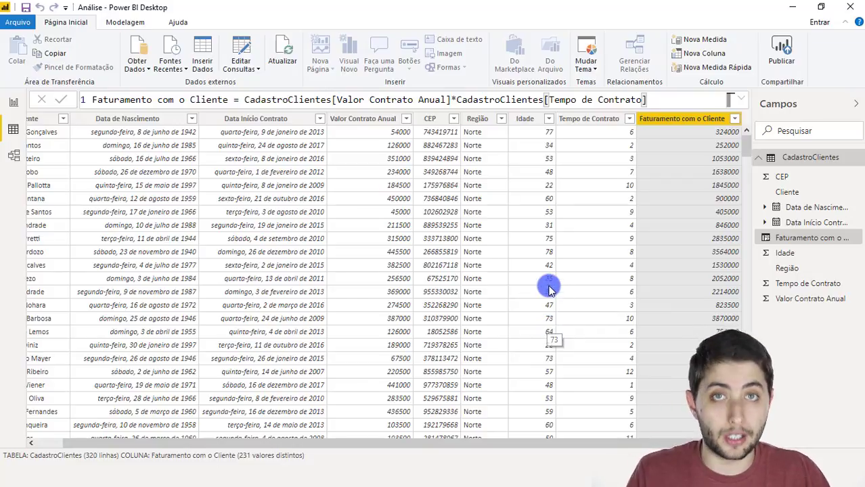
pyautogui.click(601, 120)
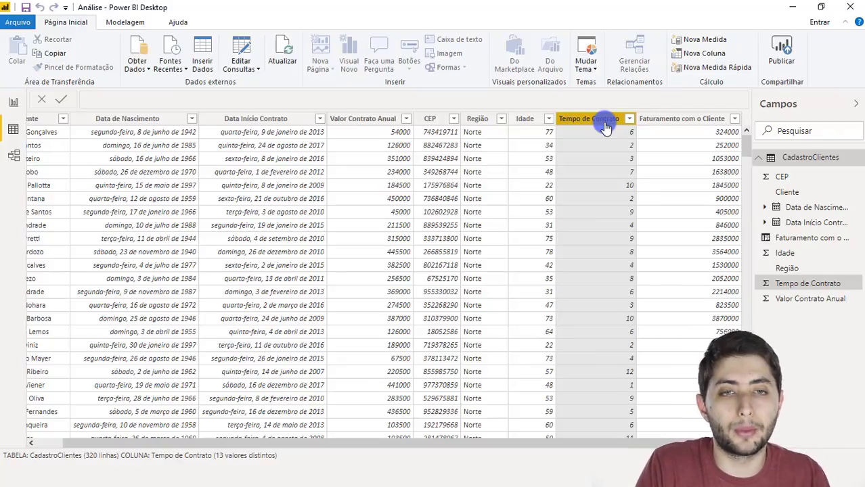
pyautogui.click(653, 119)
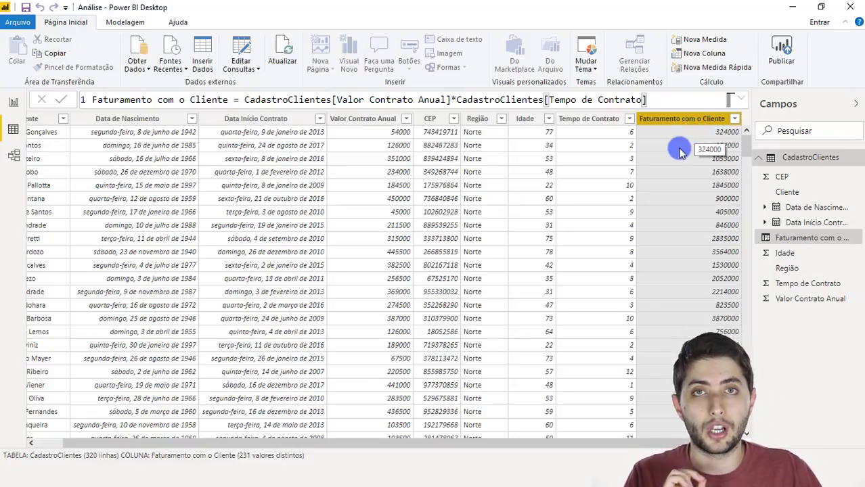
pyautogui.click(656, 127)
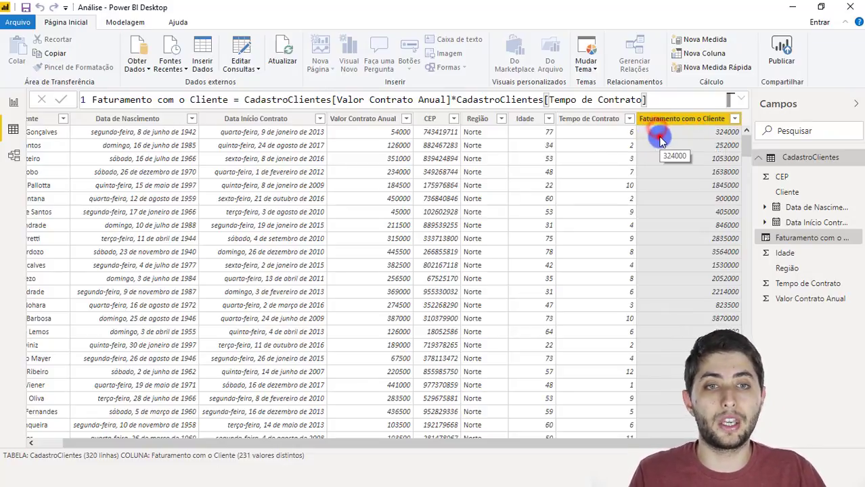
pyautogui.click(666, 144)
pyautogui.click(672, 158)
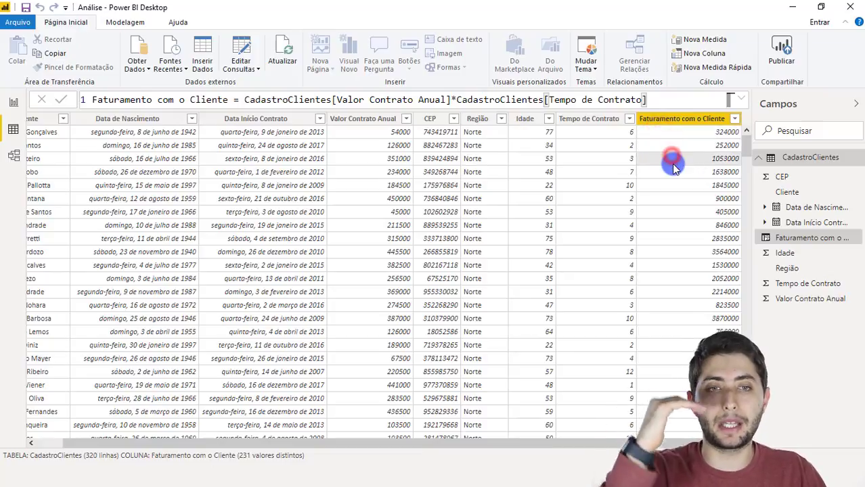
pyautogui.click(672, 164)
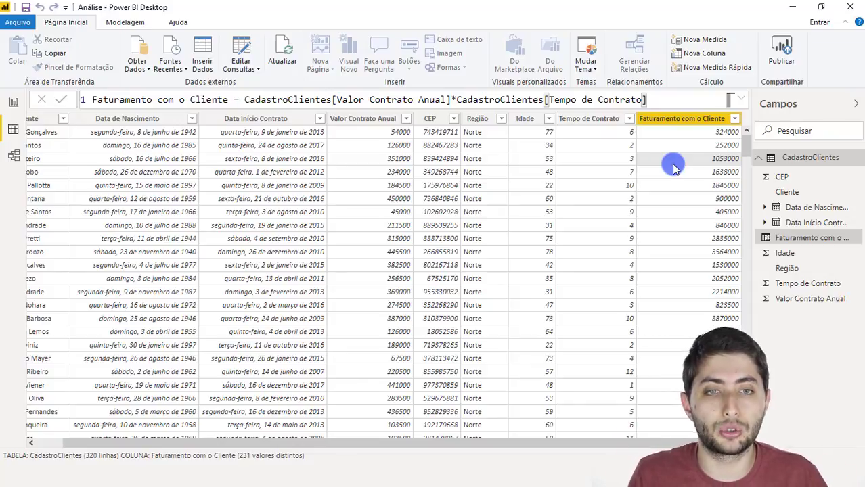
pyautogui.click(674, 125)
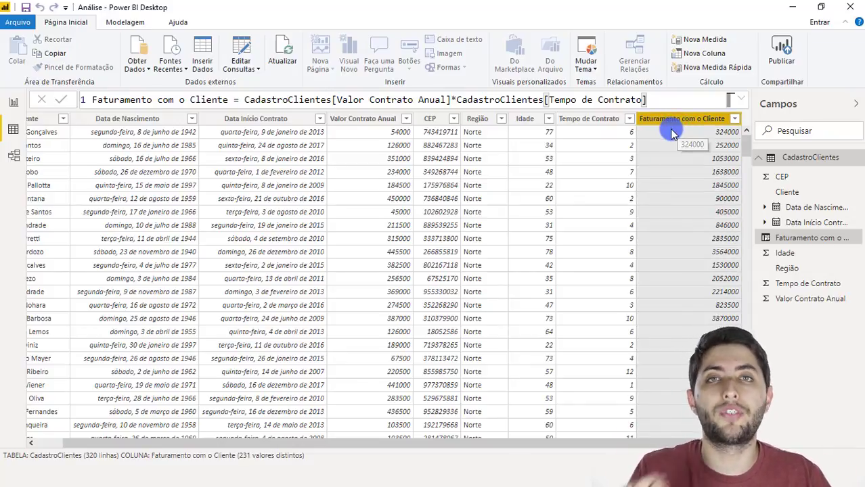
pyautogui.rightClick(581, 183)
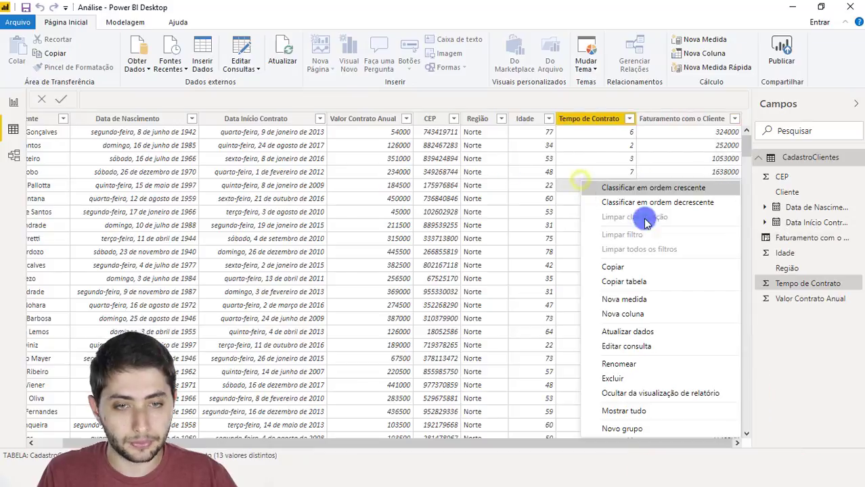
pyautogui.click(654, 303)
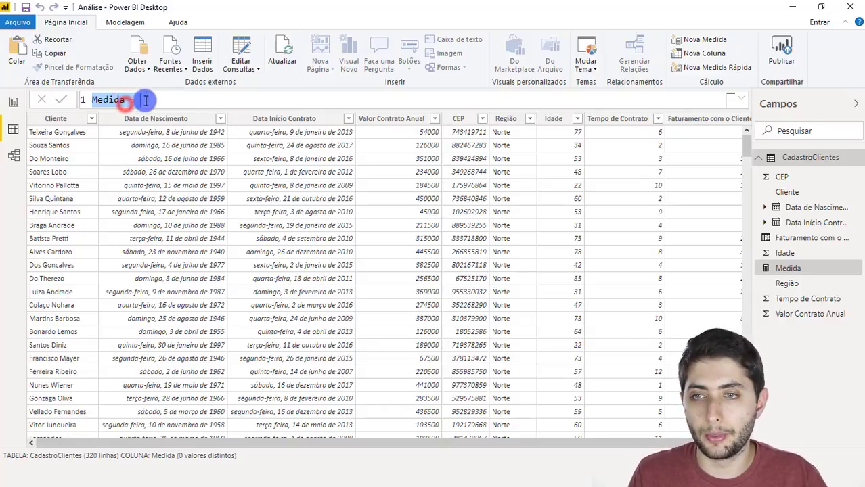
pyautogui.moveTo(145, 100); pyautogui.dragTo(79, 99)
pyautogui.press('Escape')
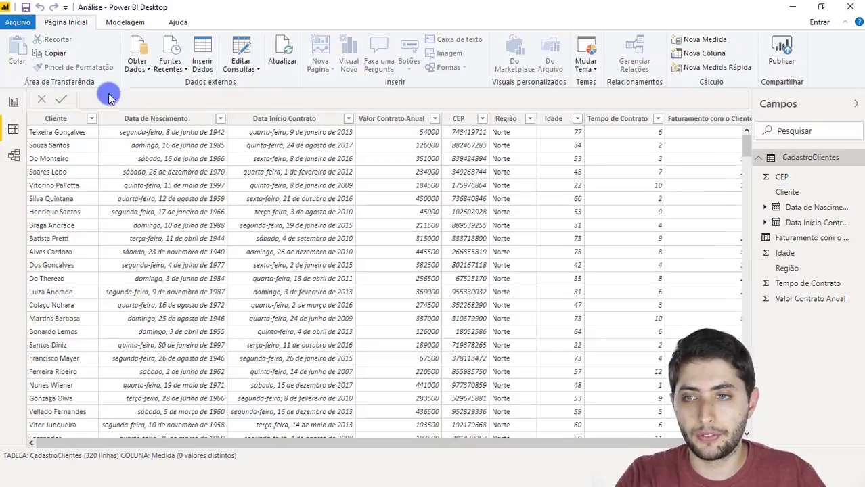
# Add a new measure to the CadastroClientes table and name it Faturamento Total
pyautogui.rightClick(547, 159)
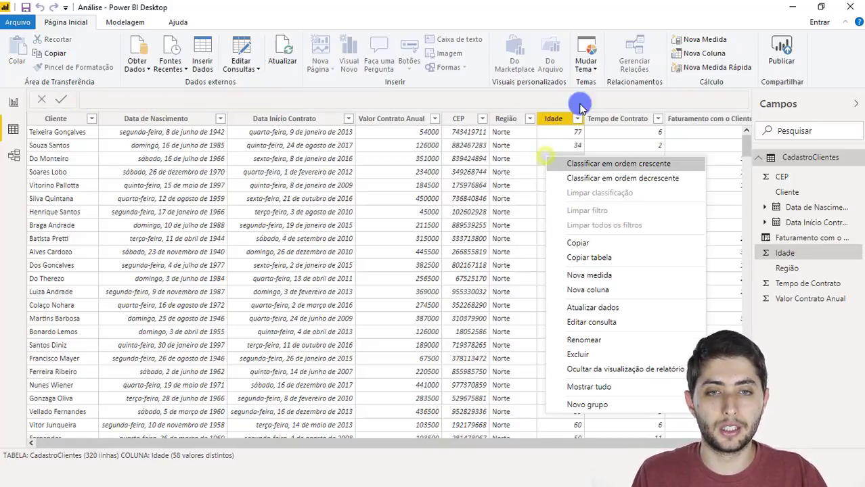
pyautogui.click(627, 277)
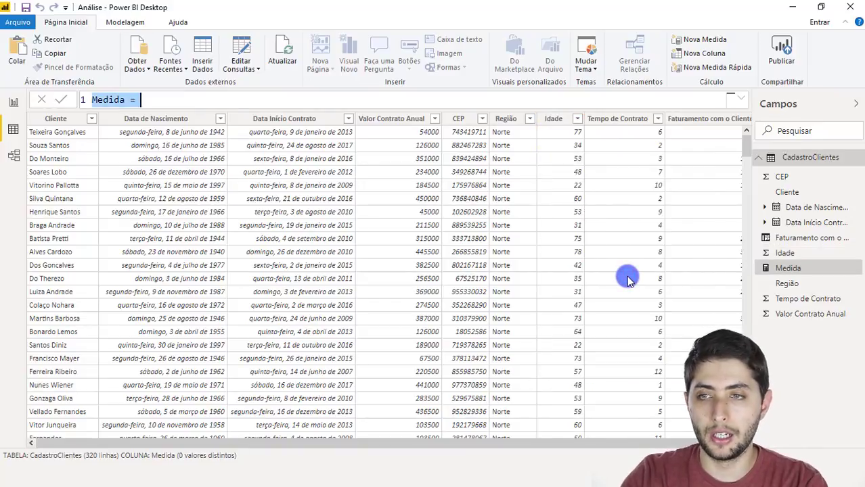
pyautogui.write('Faturamento Tot')
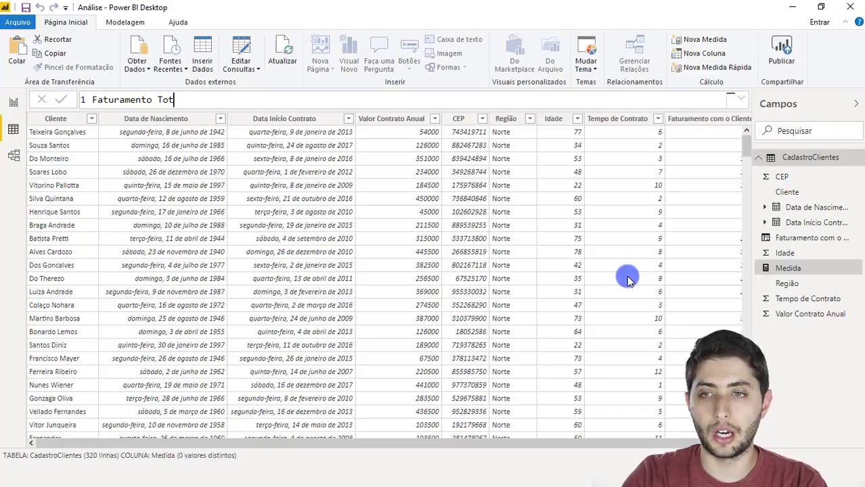
pyautogui.write('al =')
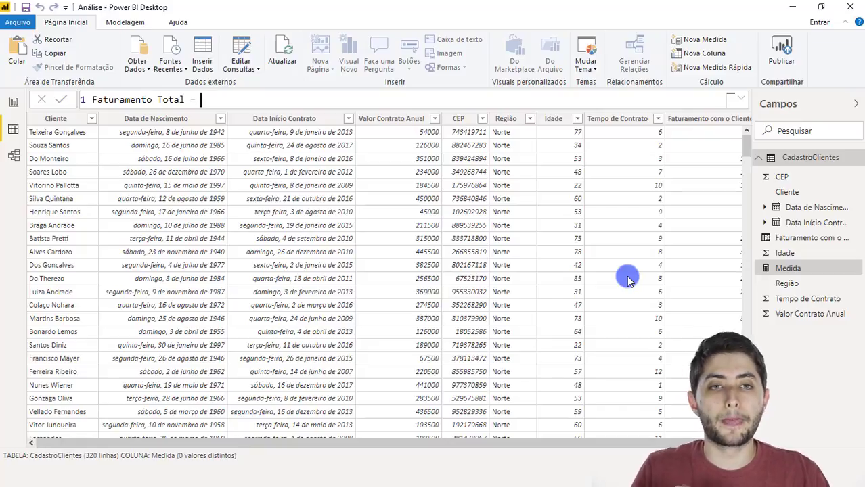
# Define the measure's formula as SUM(CadastroClientes[Faturamento com o Cliente]) and commit it
pyautogui.click(649, 441)
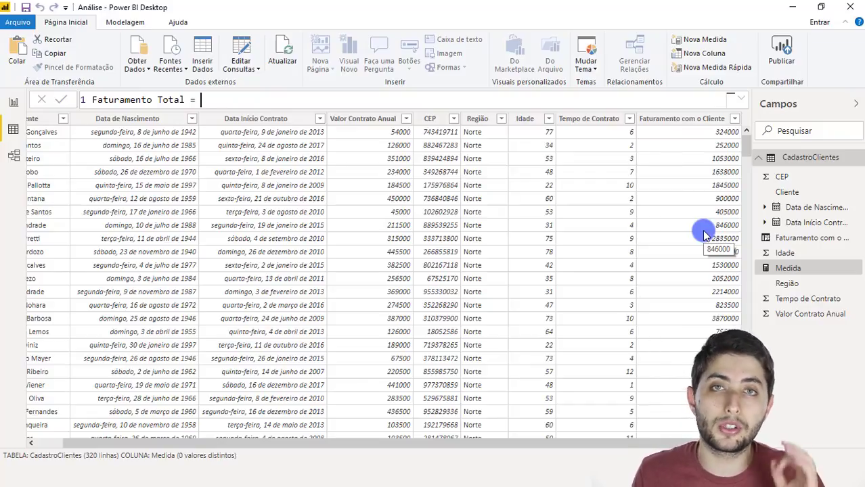
pyautogui.write('sum')
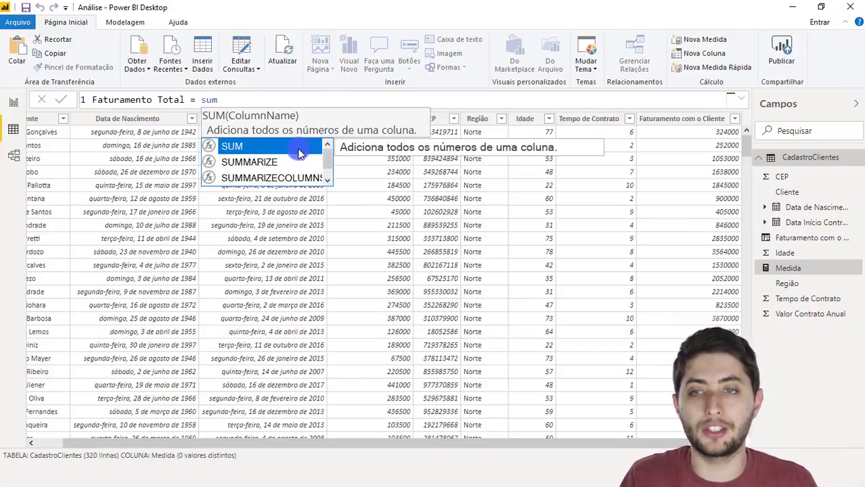
pyautogui.press('Tab')
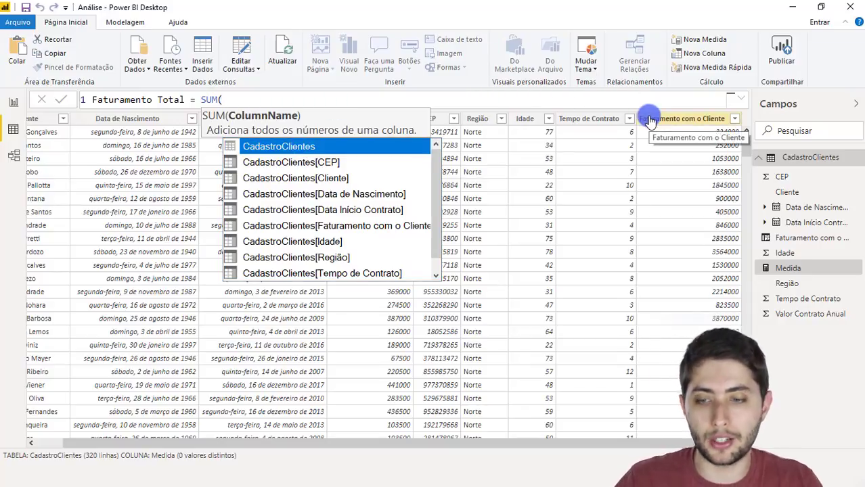
pyautogui.write('faturam')
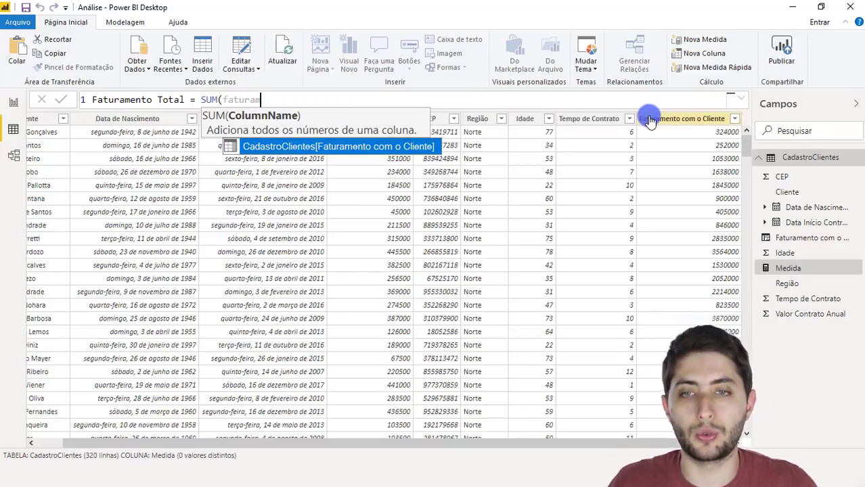
pyautogui.press('Tab')
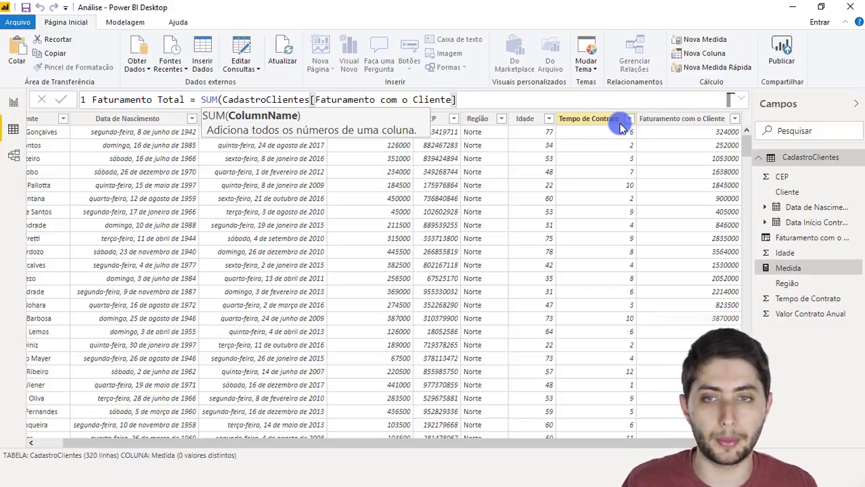
pyautogui.write(')')
pyautogui.press('Return')
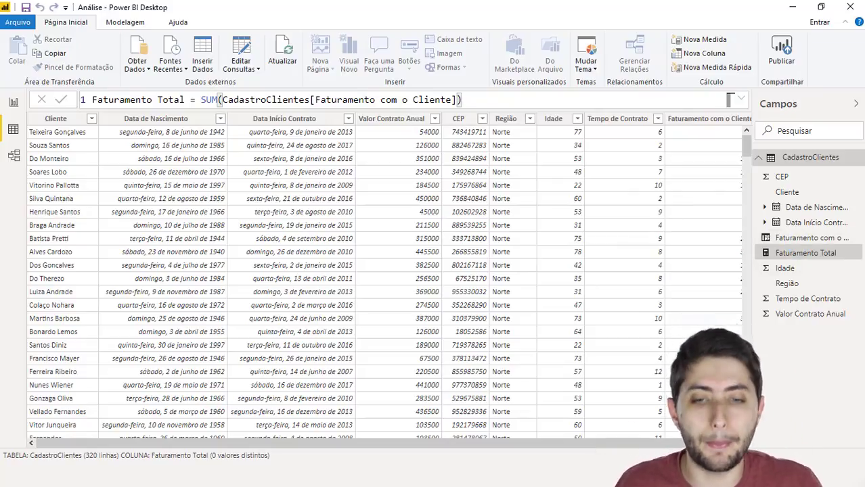
pyautogui.moveTo(627, 442); pyautogui.dragTo(680, 441)
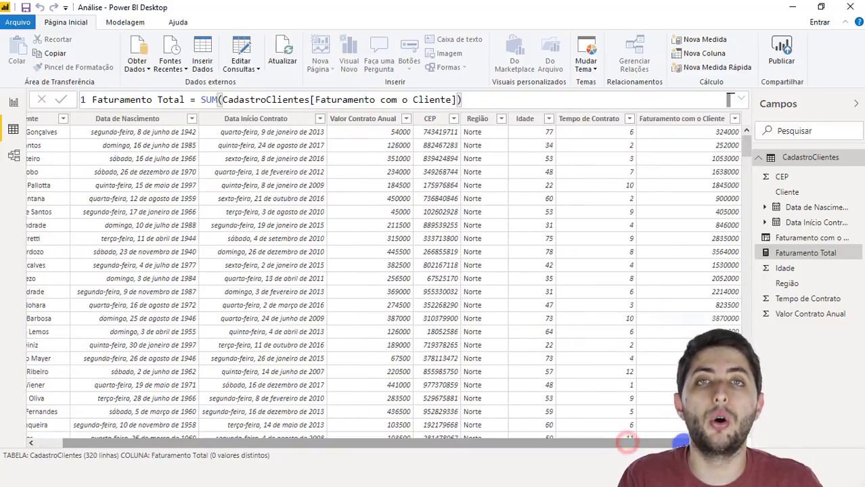
# Add a card visual to the report's Página 1 showing the Faturamento Total measure
pyautogui.click(13, 102)
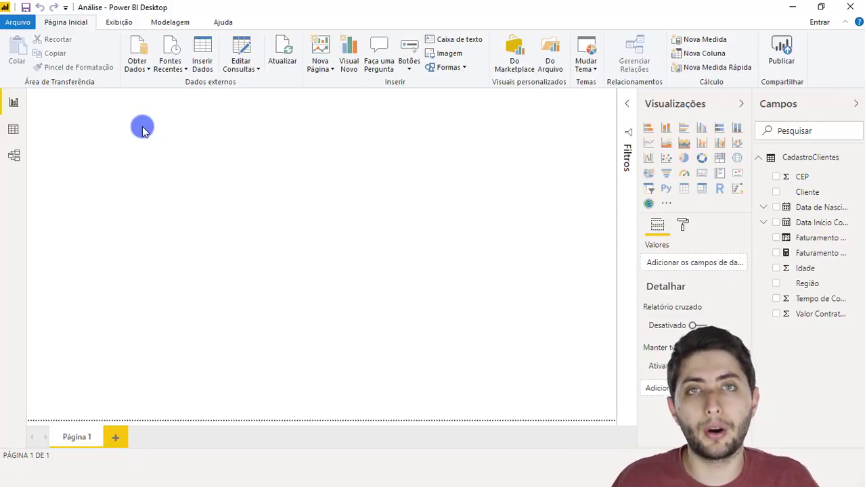
pyautogui.click(702, 178)
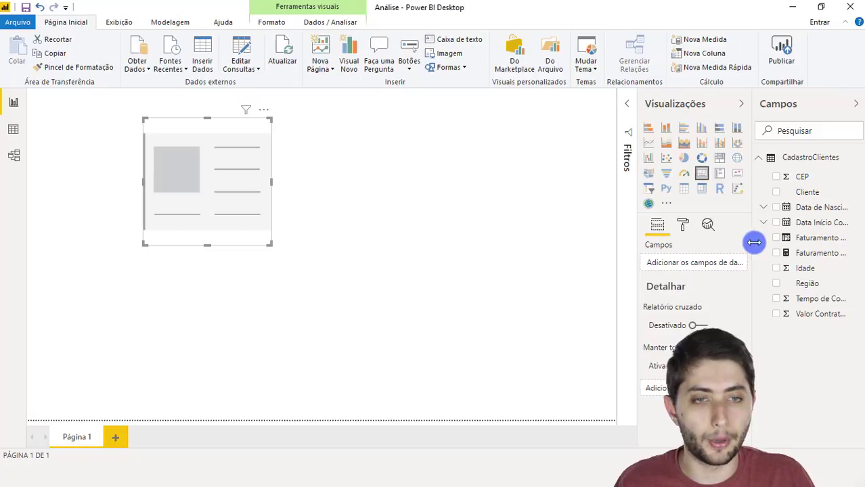
pyautogui.moveTo(754, 242); pyautogui.dragTo(735, 249)
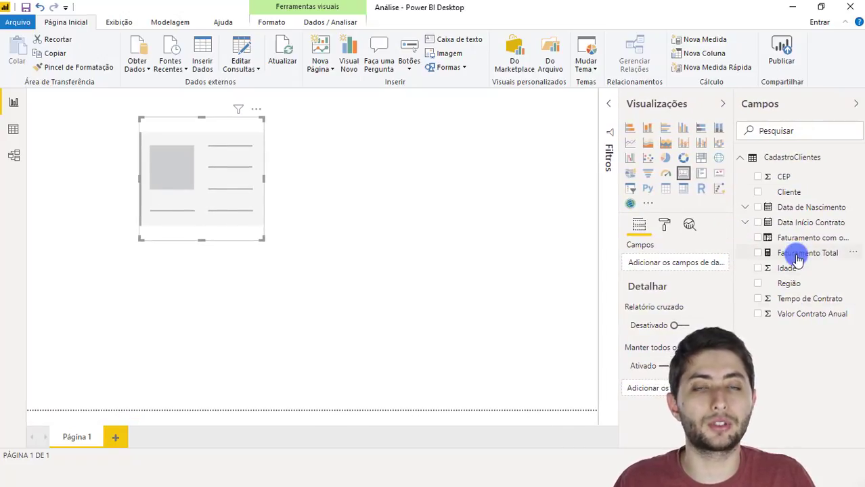
pyautogui.moveTo(800, 254); pyautogui.dragTo(695, 265)
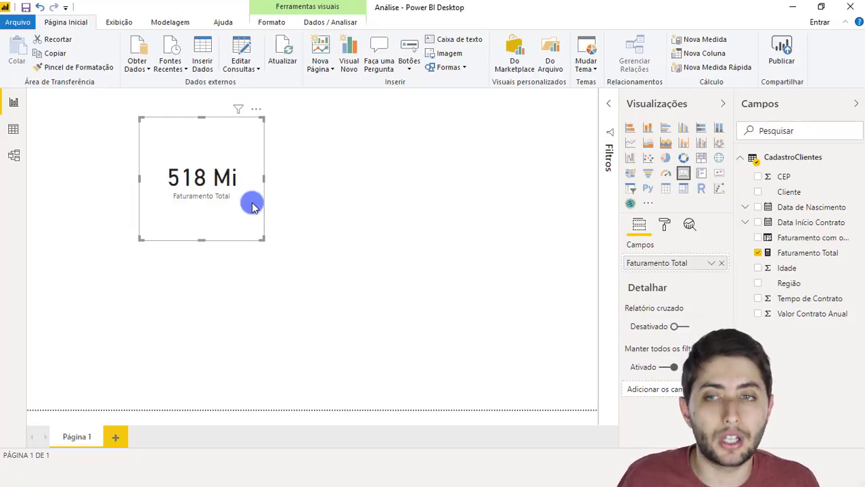
# Return to the CadastroClientes data rows, review the Idade and Tempo de Contrato columns, and open the query in Power Query Editor
pyautogui.click(13, 131)
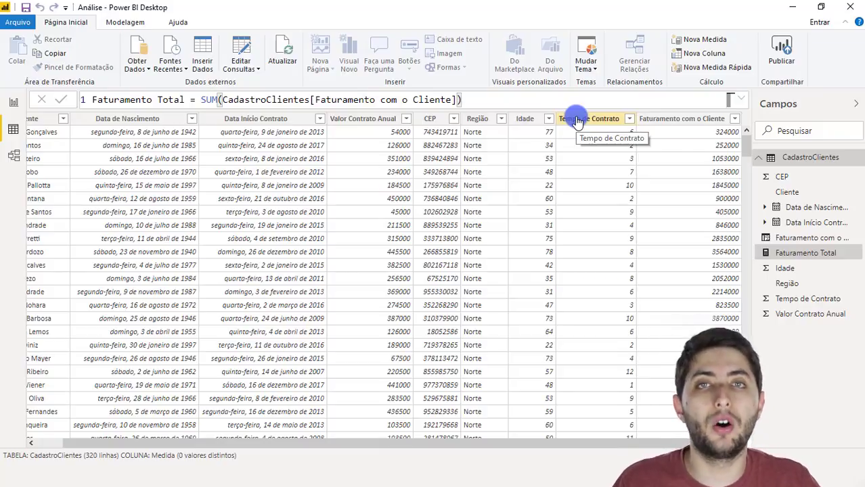
pyautogui.click(522, 121)
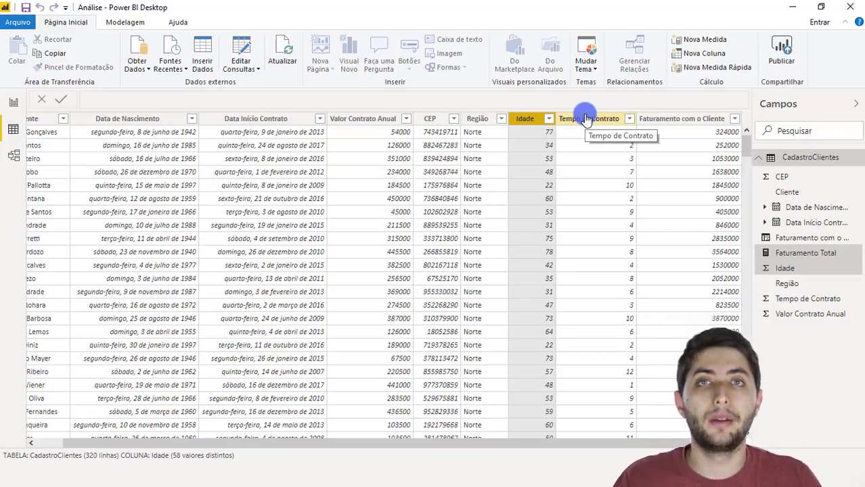
pyautogui.click(241, 46)
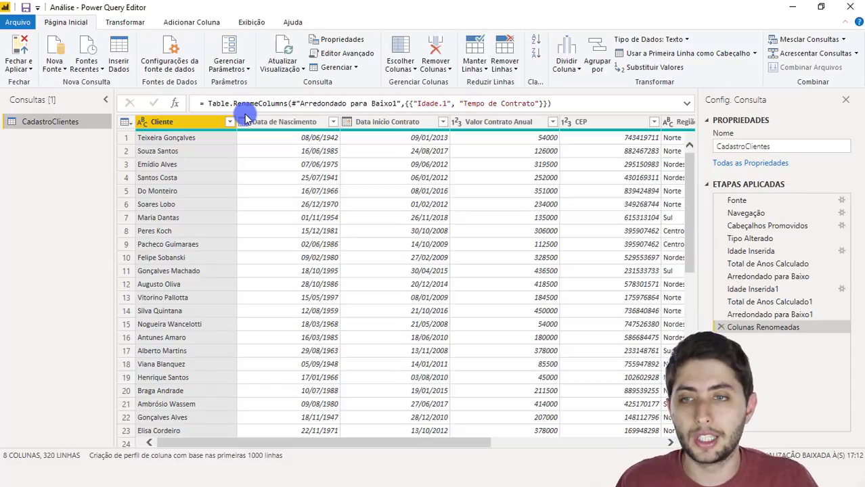
pyautogui.moveTo(411, 443); pyautogui.dragTo(509, 419)
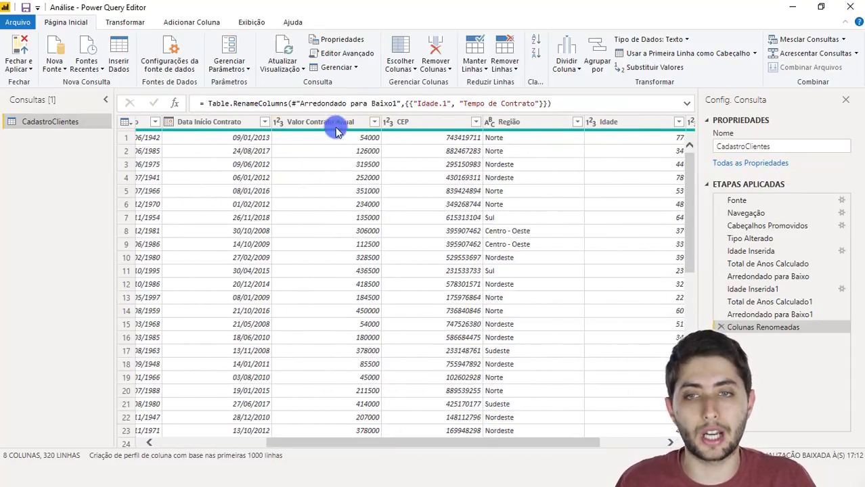
# Examine the date-based column options available for Data Início Contrato, then close the query editor and return to the data rows
pyautogui.click(194, 122)
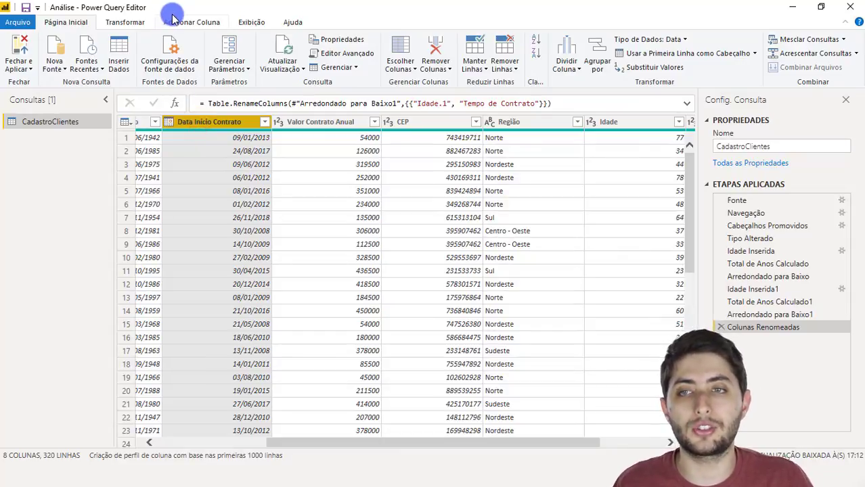
pyautogui.click(174, 19)
pyautogui.click(536, 55)
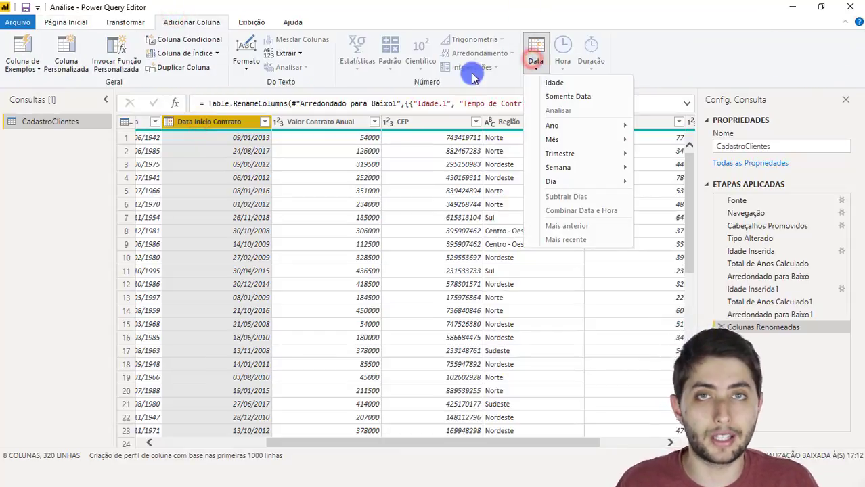
pyautogui.click(77, 22)
pyautogui.click(80, 23)
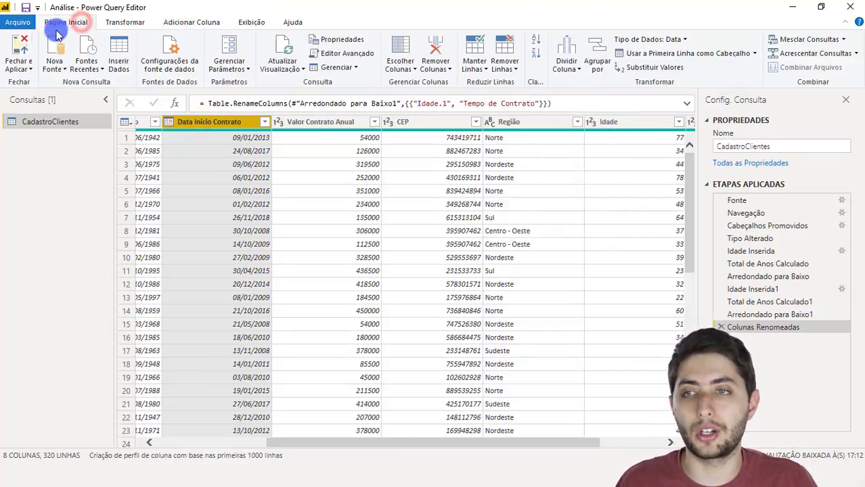
pyautogui.click(17, 47)
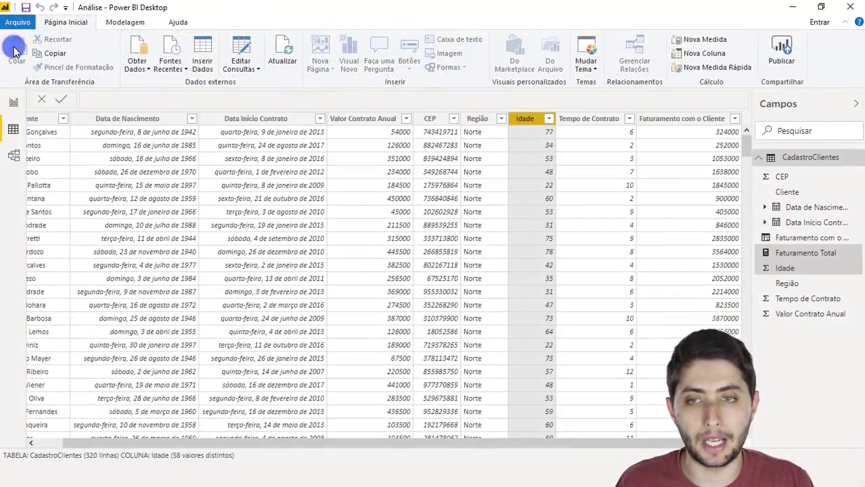